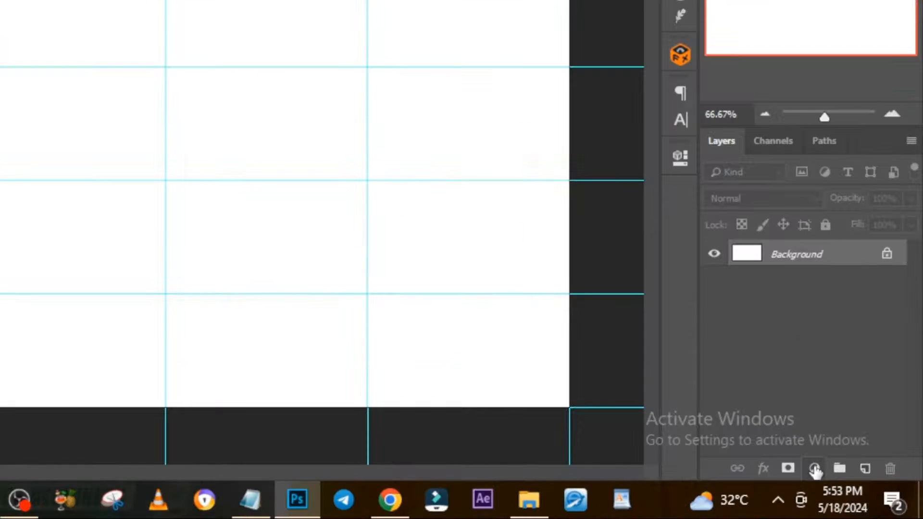
# Add a black Solid Color fill layer above the white Background layer.
pyautogui.click(813, 469)
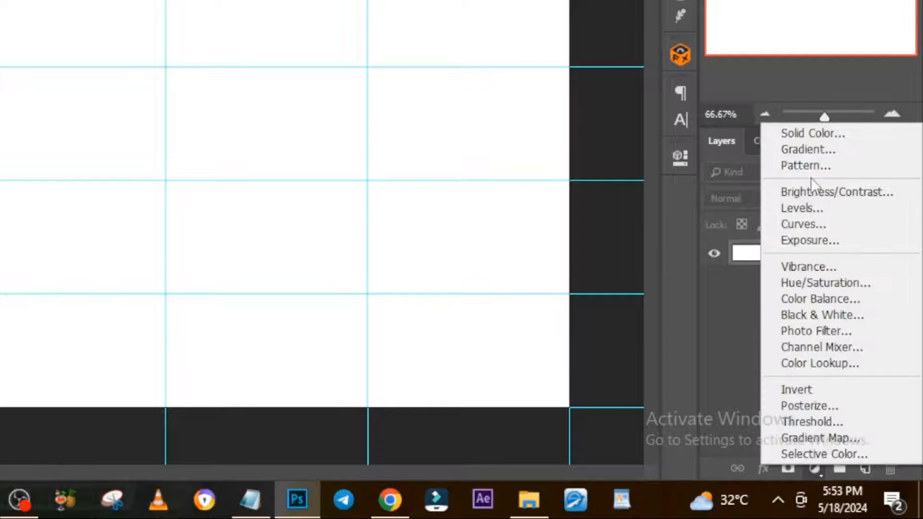
pyautogui.click(815, 134)
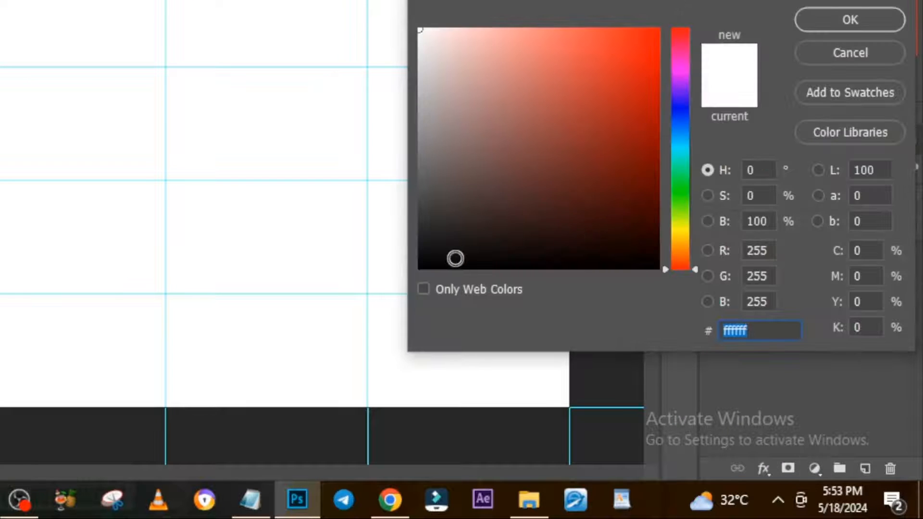
pyautogui.moveTo(455, 258); pyautogui.dragTo(403, 276)
pyautogui.click(860, 161)
# Place the white dashed grid image above the black fill and scale it to cover the whole canvas.
pyautogui.press('v')
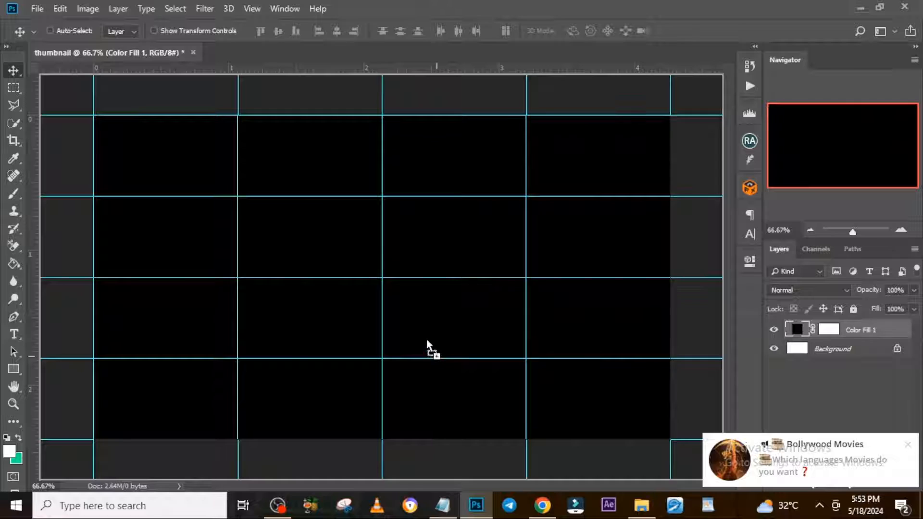
pyautogui.hotkey('ctrl', 't')
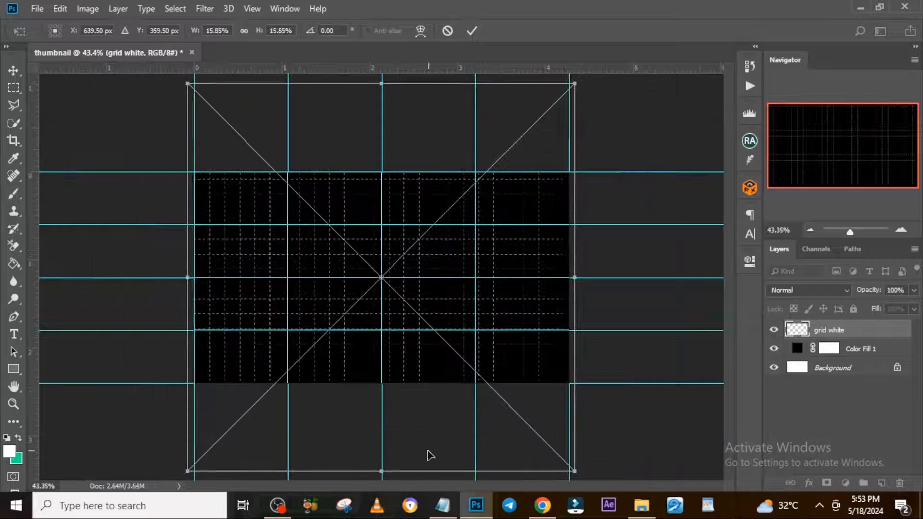
pyautogui.press('Return')
pyautogui.hotkey('ctrl', '0')
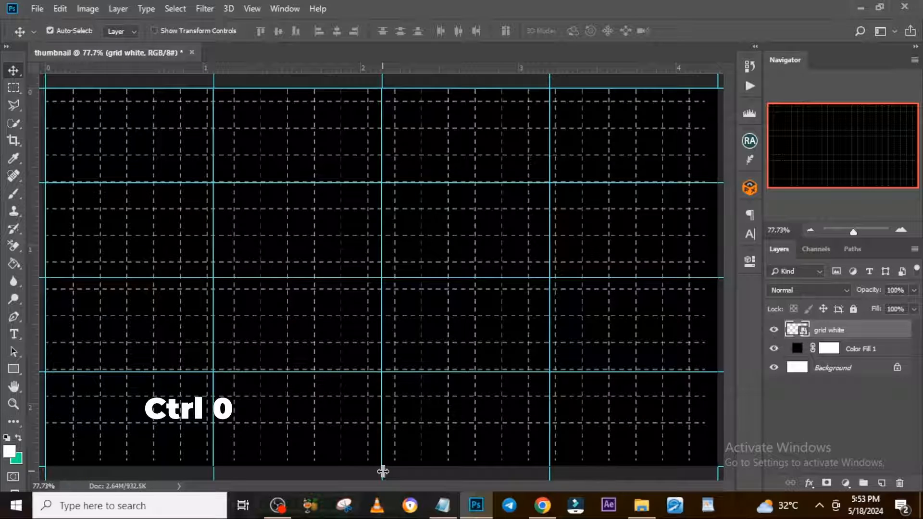
# Add a mask to the grid layer and fade its left edge with a black 250 px Soft Round brush at 74% opacity.
pyautogui.hotkey('ctrl', '-')
pyautogui.hotkey('ctrl', '-')
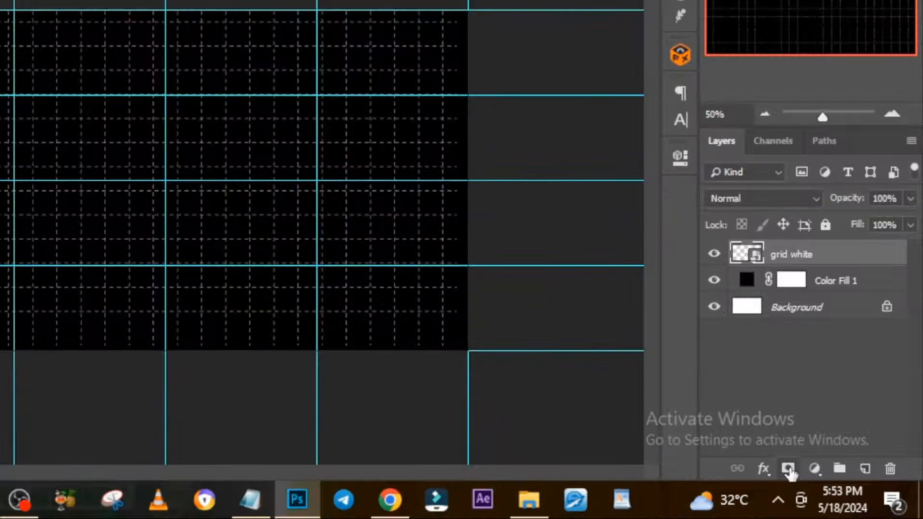
pyautogui.click(826, 483)
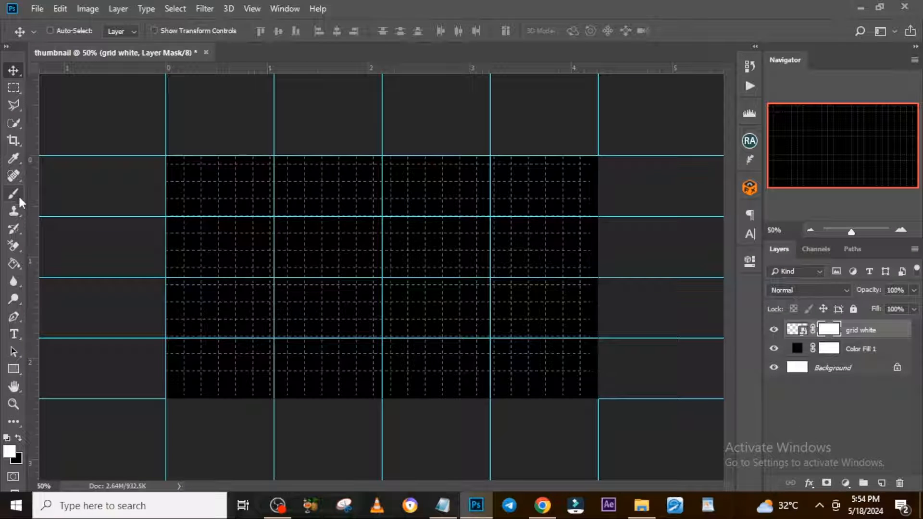
pyautogui.click(18, 192)
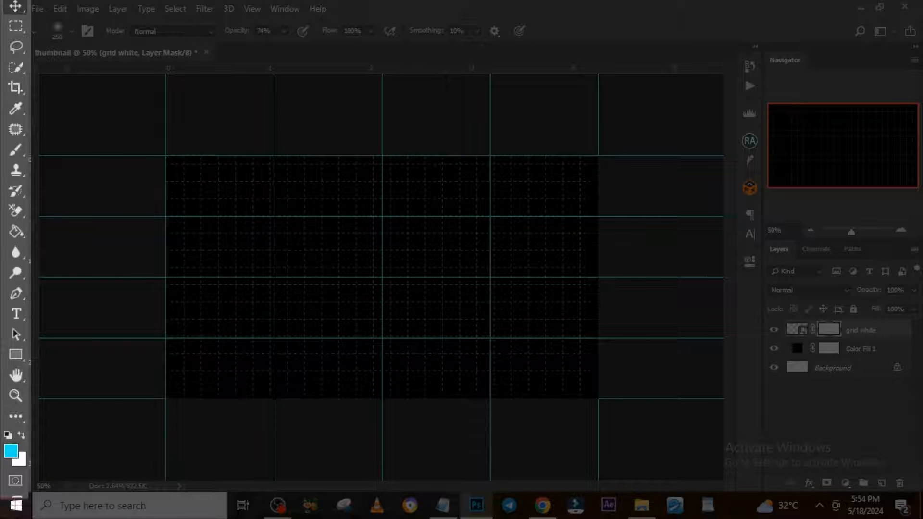
pyautogui.click(72, 31)
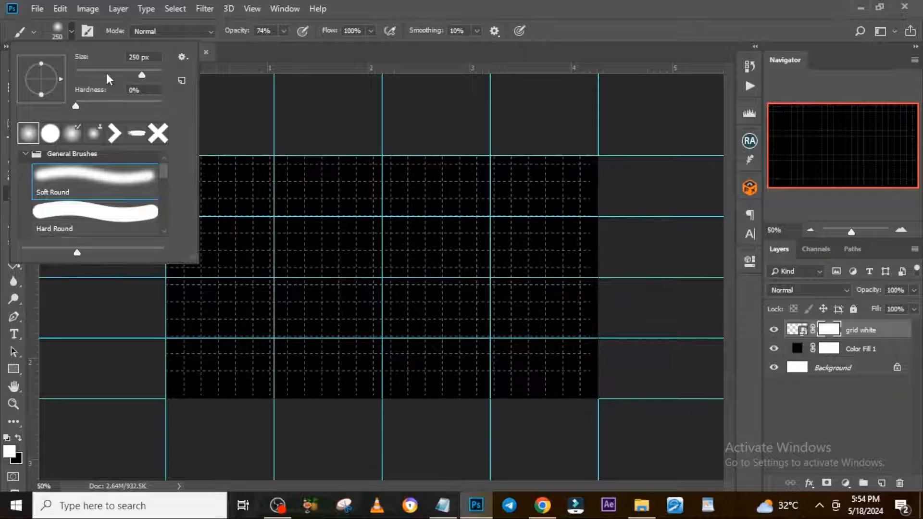
pyautogui.click(5, 436)
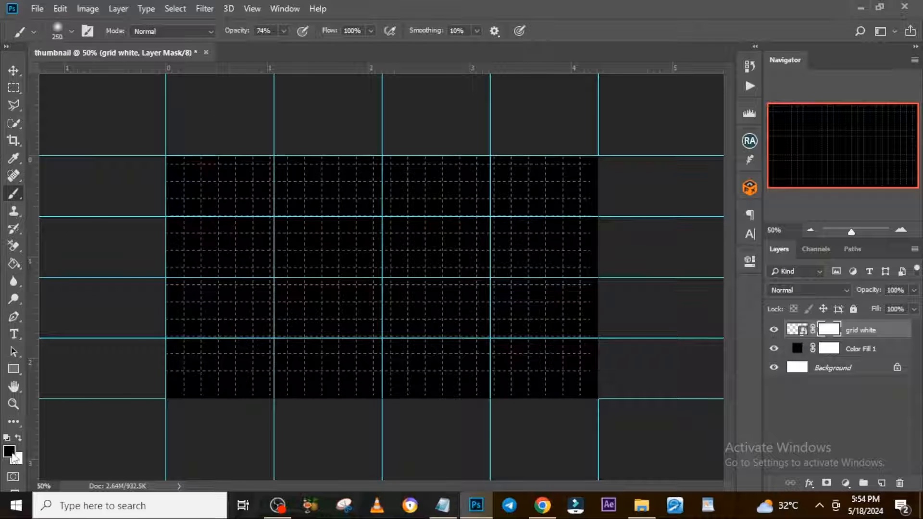
pyautogui.moveTo(175, 330)
pyautogui.mouseDown()
pyautogui.moveTo(195, 158)
pyautogui.moveTo(169, 259)
pyautogui.moveTo(208, 415)
pyautogui.moveTo(227, 129)
pyautogui.mouseUp()
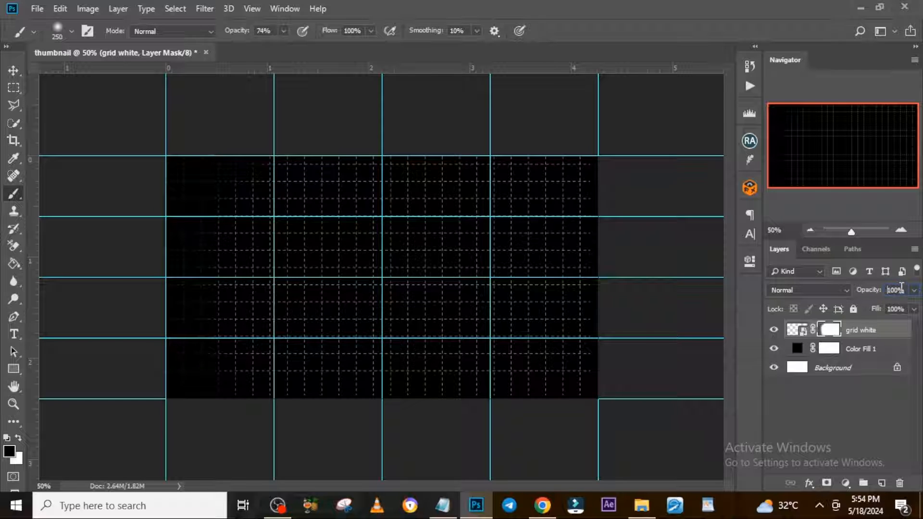
# Set the grid layer's opacity to 90% and group it with the black fill layer as BG.
pyautogui.click(874, 337)
pyautogui.keyDown('shift'); pyautogui.click(864, 349); pyautogui.keyUp('shift')
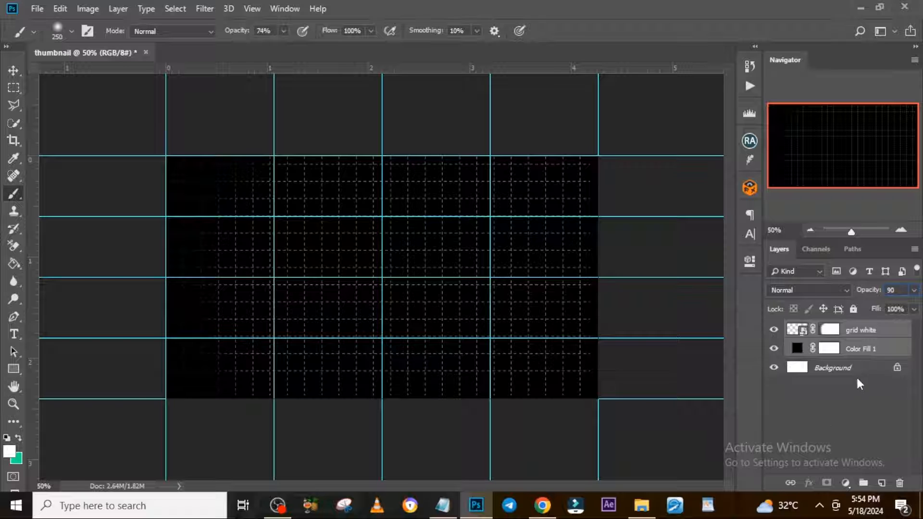
pyautogui.hotkey('ctrl', 'g')
pyautogui.doubleClick(826, 329)
pyautogui.write('BG')
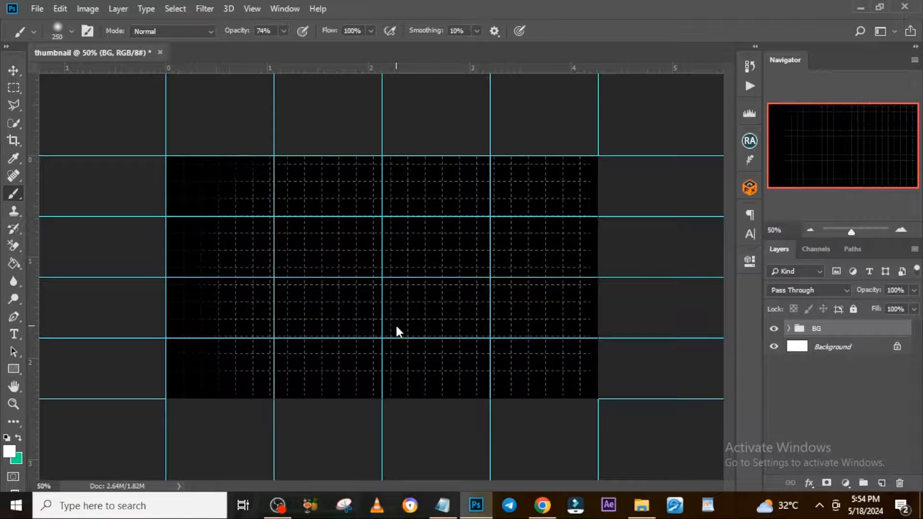
# Place the portrait cutout above the BG group, enlarge it to about 104% and position it with the head near the canvas's upper edge.
pyautogui.hotkey('ctrl', 'v')
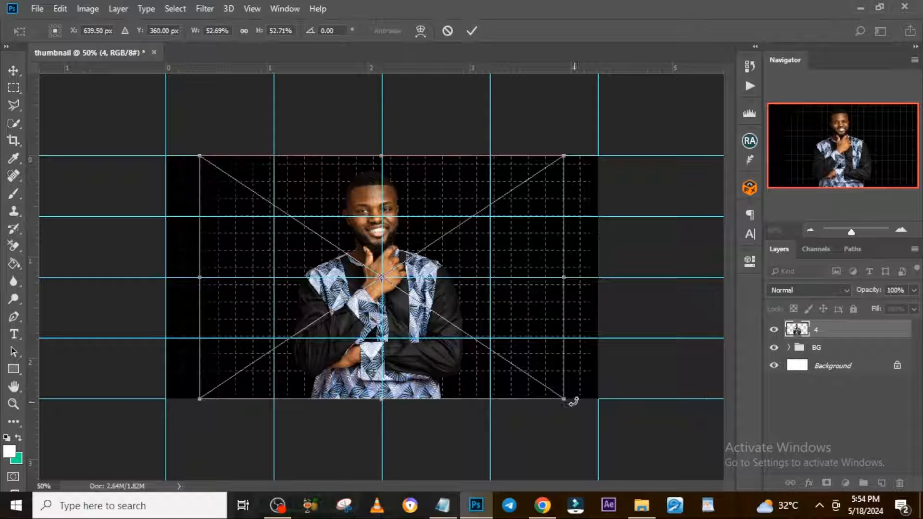
pyautogui.moveTo(564, 399); pyautogui.dragTo(692, 484)
pyautogui.moveTo(404, 179); pyautogui.dragTo(421, 230)
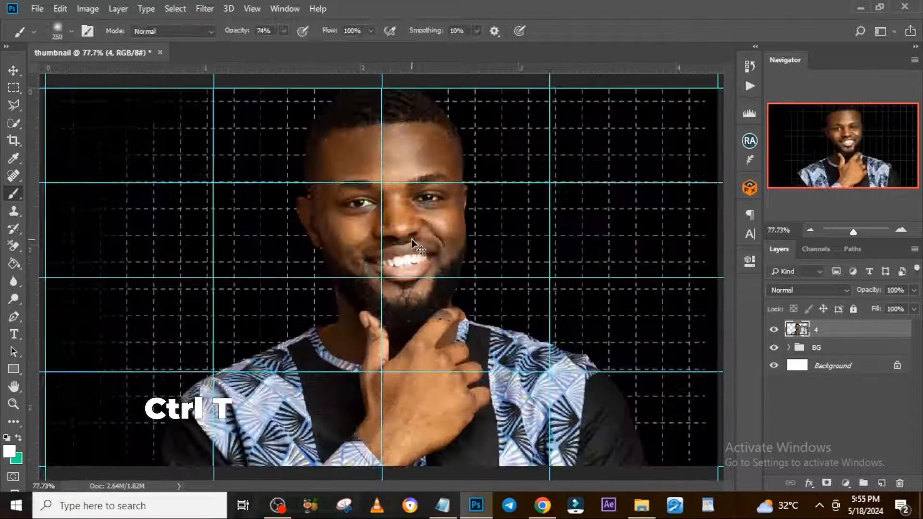
# Nudge the portrait left until the face sits around the vertical center guide.
pyautogui.hotkey('shift', 'Left')
pyautogui.hotkey('shift', 'Left')
pyautogui.hotkey('shift', 'Left')
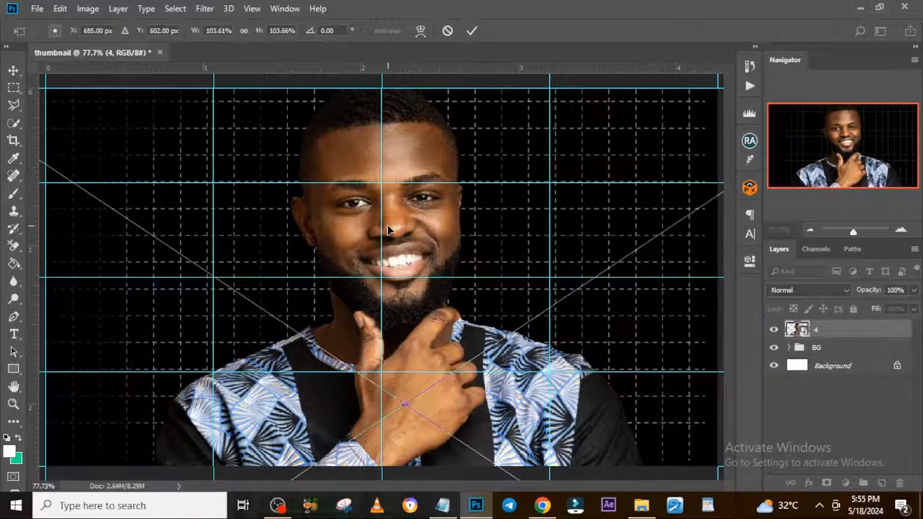
pyautogui.press('Left')
pyautogui.press('Left')
pyautogui.press('Left')
pyautogui.press('Return')
pyautogui.press('b')
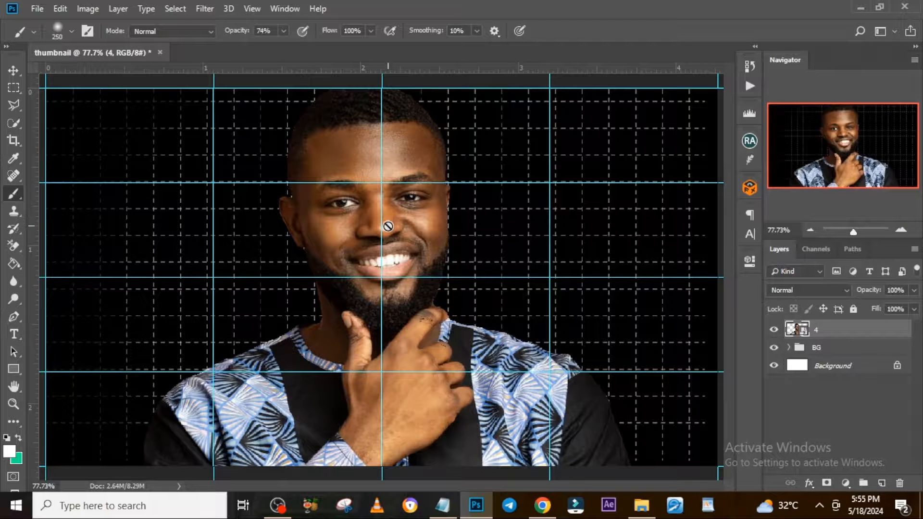
# Convert the portrait layer to a Smart Object and put it in a group named IMAGE.
pyautogui.rightClick(840, 335)
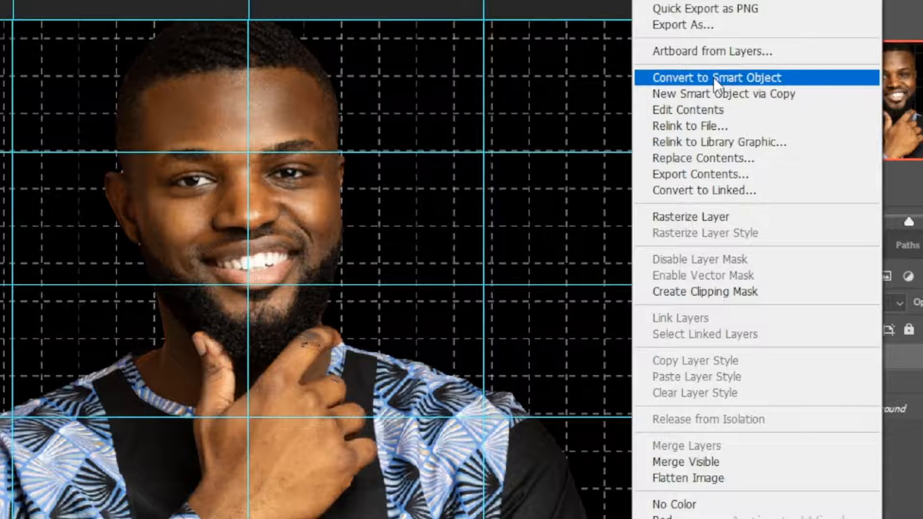
pyautogui.click(713, 77)
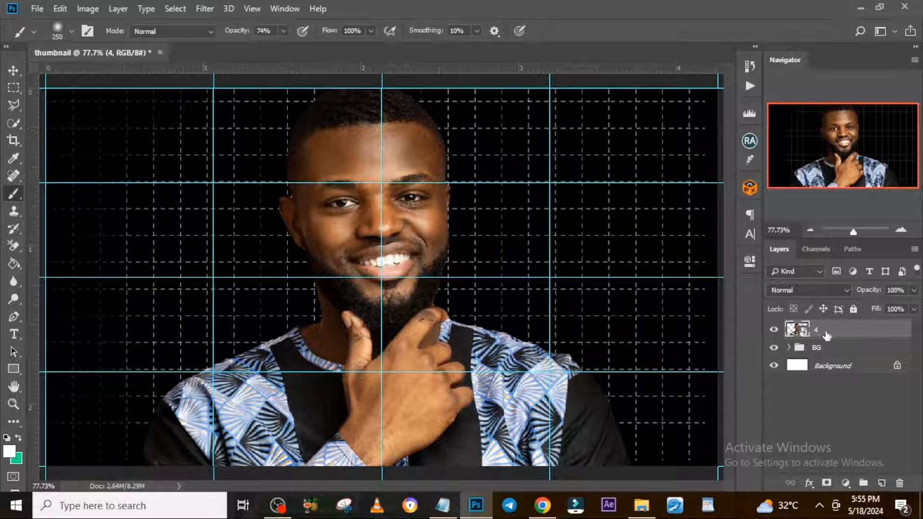
pyautogui.hotkey('ctrl', 'g')
pyautogui.doubleClick(819, 328)
pyautogui.write('image')
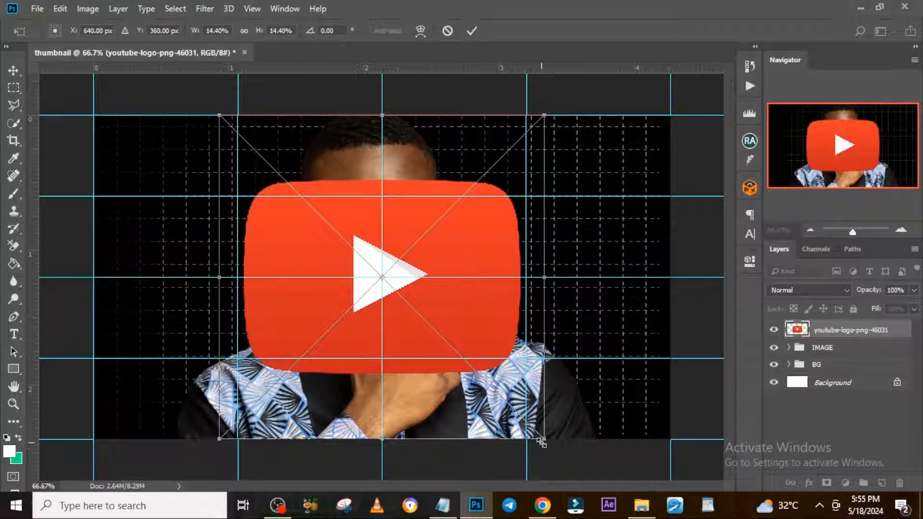
# Scale the placed YouTube logo down to about 10.6% and move its layer below the IMAGE group.
pyautogui.moveTo(540, 437); pyautogui.dragTo(461, 356)
pyautogui.press('Return')
pyautogui.press('b')
pyautogui.moveTo(813, 337); pyautogui.dragTo(816, 358)
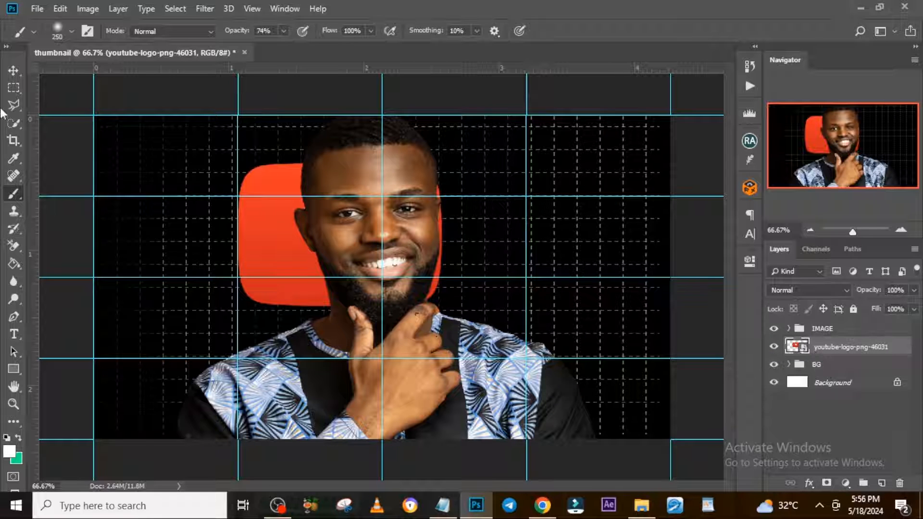
# Move the YouTube logo to the left of the man's head and rotate it clockwise so it tilts behind his shoulder.
pyautogui.click(14, 70)
pyautogui.moveTo(289, 259); pyautogui.dragTo(202, 250)
pyautogui.hotkey('ctrl', 't')
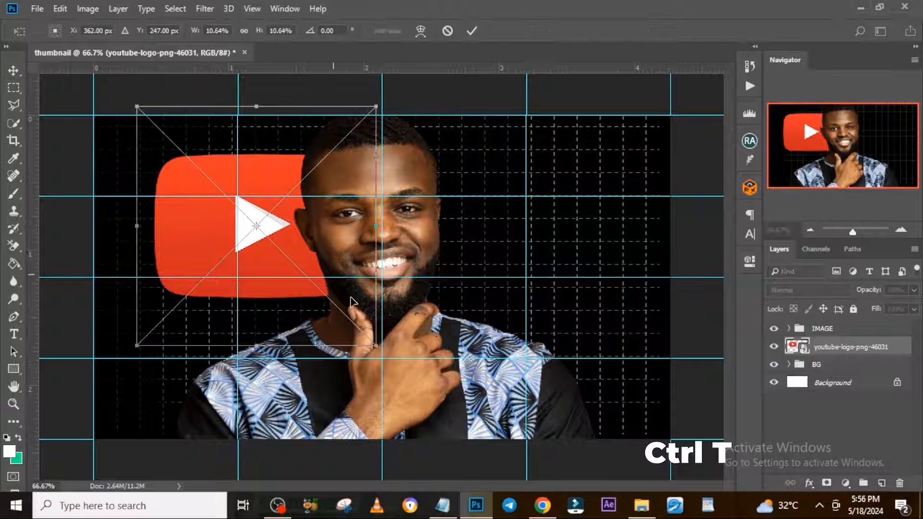
pyautogui.moveTo(455, 294); pyautogui.dragTo(434, 335)
pyautogui.moveTo(286, 264); pyautogui.dragTo(262, 292)
pyautogui.moveTo(450, 308); pyautogui.dragTo(446, 328)
pyautogui.press('Return')
# Put the YouTube logo layer in a group named YOUTUBE.
pyautogui.hotkey('ctrl', 'g')
pyautogui.doubleClick(825, 346)
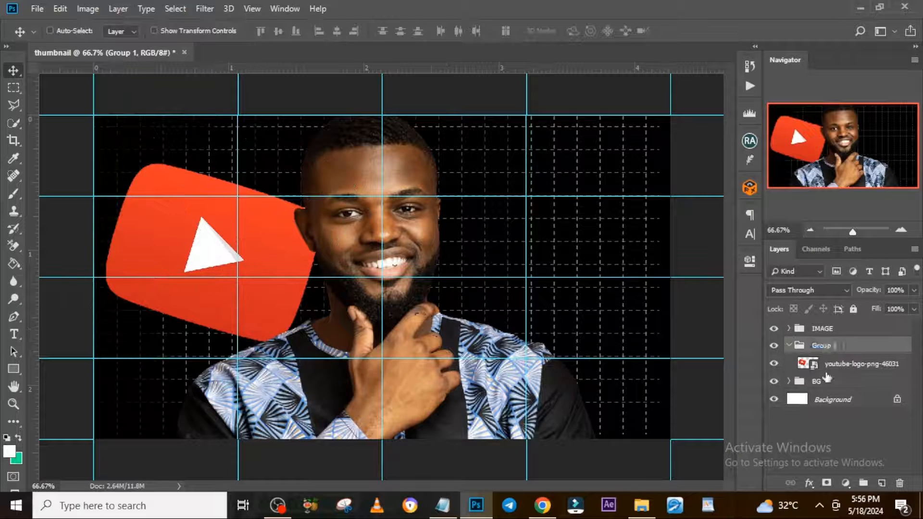
pyautogui.write('YOUTUBE')
pyautogui.press('Return')
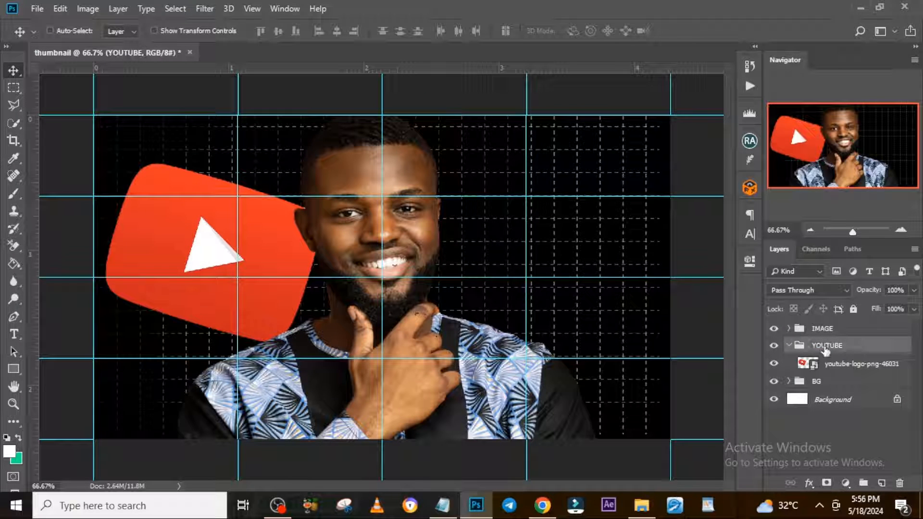
# Paint a soft glow in the logo's sampled red around the logo on a new layer, using a soft 250 px brush at 74% opacity.
pyautogui.click(881, 482)
pyautogui.press('i')
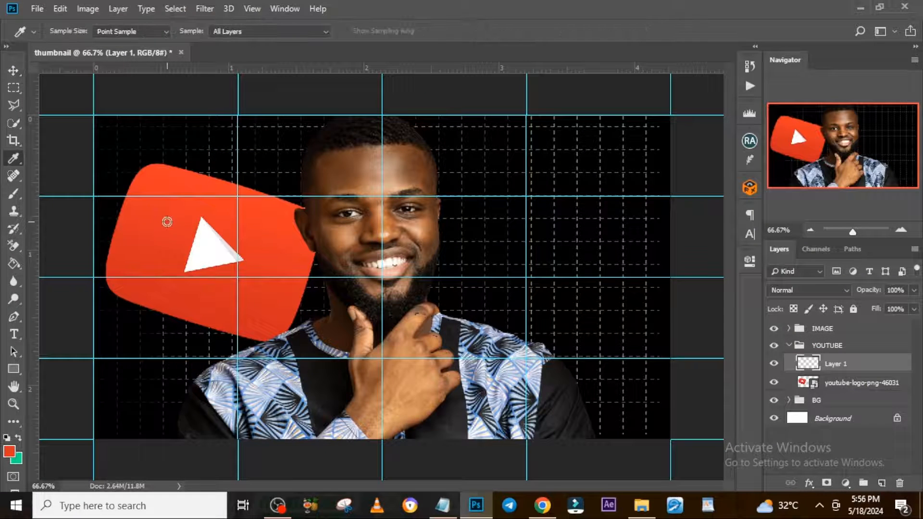
pyautogui.press('b')
pyautogui.click(71, 34)
pyautogui.click(35, 136)
pyautogui.click(421, 4)
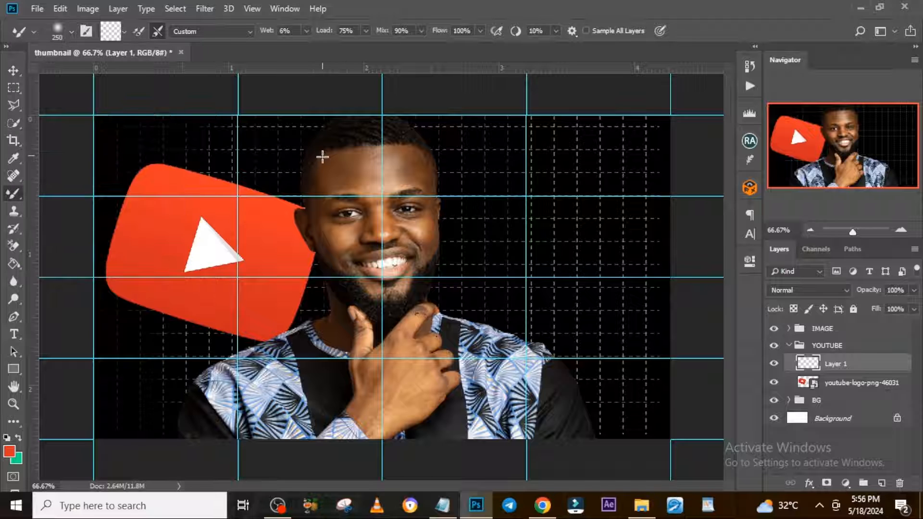
pyautogui.hotkey('shift', 'b')
pyautogui.moveTo(278, 319)
pyautogui.mouseDown()
pyautogui.moveTo(190, 320)
pyautogui.moveTo(118, 241)
pyautogui.moveTo(242, 183)
pyautogui.moveTo(284, 282)
pyautogui.mouseUp()
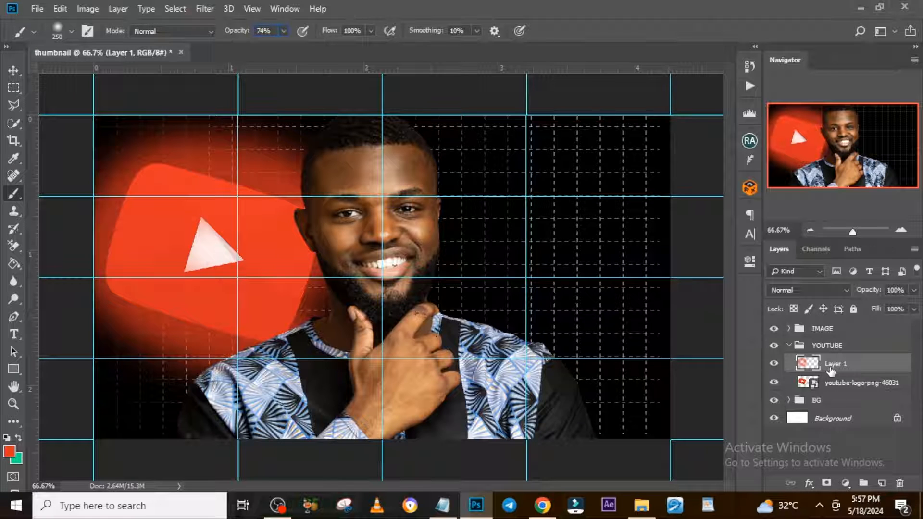
# Set the glow layer's blend mode to Linear Dodge (Add) and collapse the YOUTUBE group.
pyautogui.click(834, 290)
pyautogui.click(793, 128)
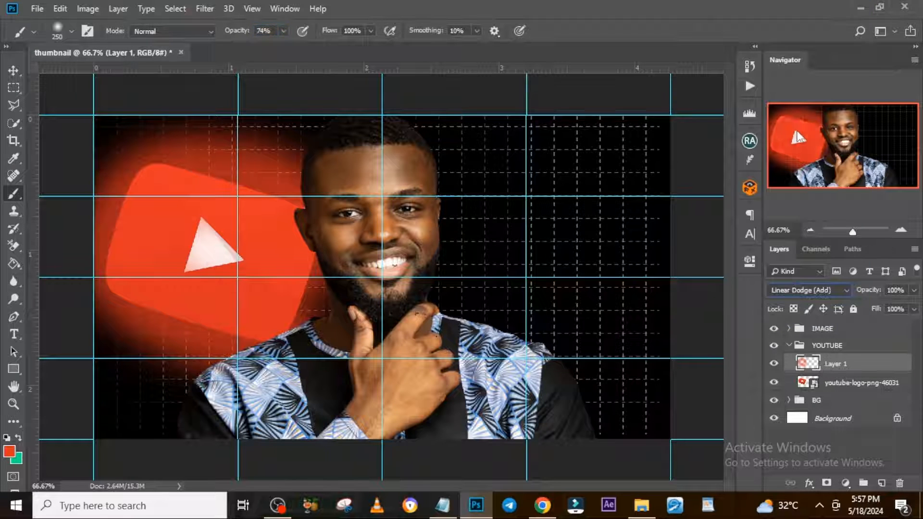
pyautogui.click(788, 345)
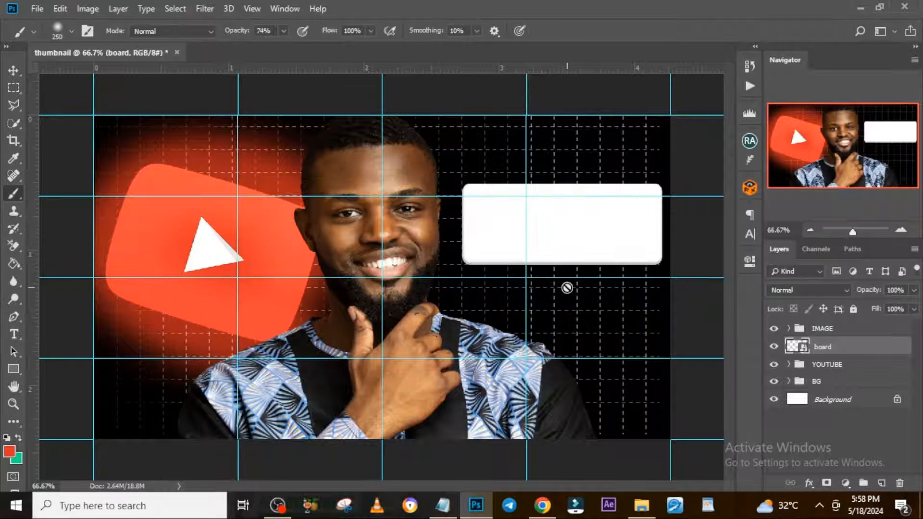
# Add the text "Subscribers" on the white board.
pyautogui.press('t')
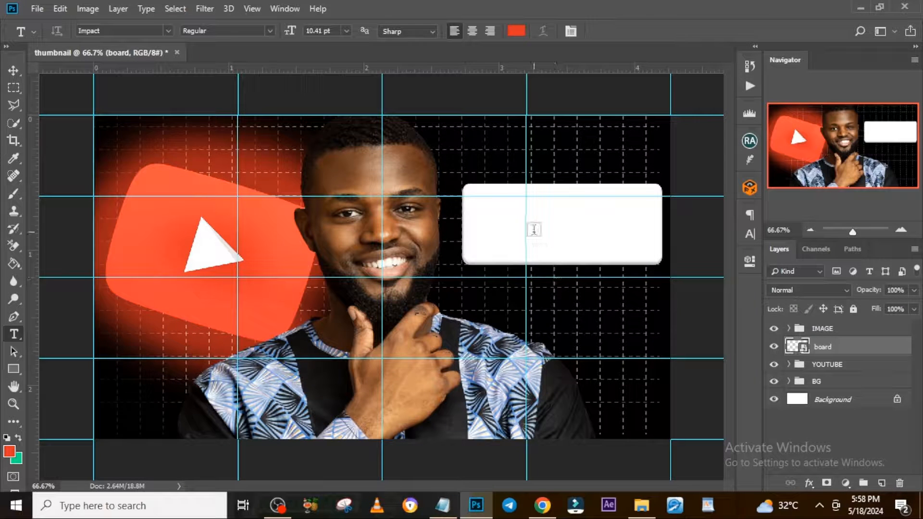
pyautogui.click(489, 223)
pyautogui.write('Subscribers')
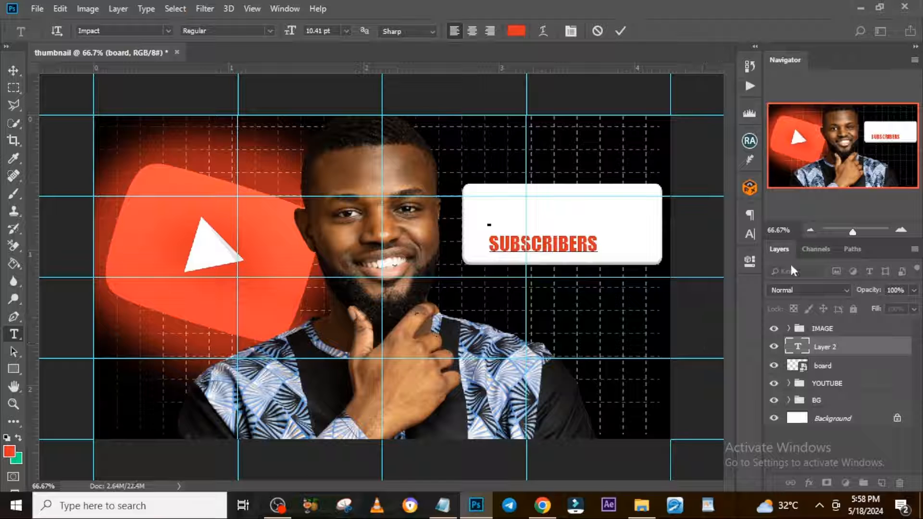
# Set the "Subscribers" text to the Montserrat font in near-black #070707 and turn off All Caps.
pyautogui.click(748, 234)
pyautogui.click(668, 232)
pyautogui.click(649, 287)
pyautogui.click(699, 295)
pyautogui.moveTo(702, 293); pyautogui.dragTo(540, 342)
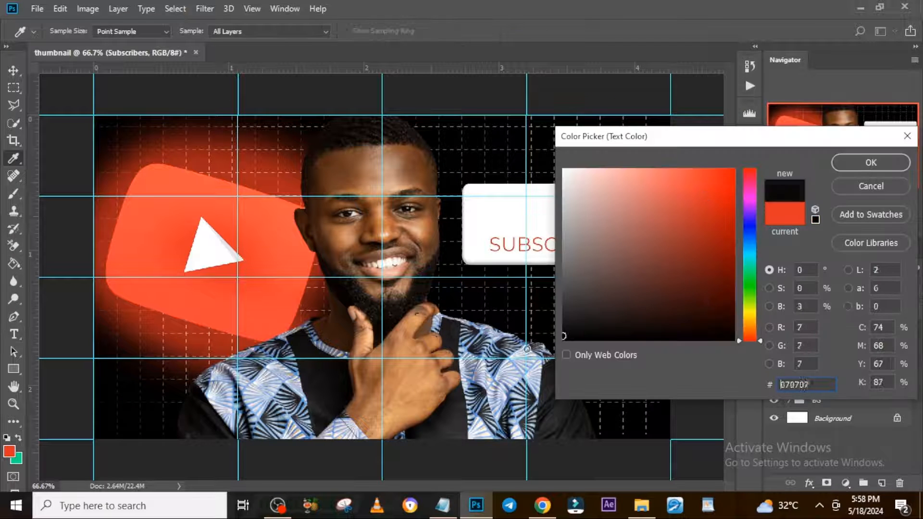
pyautogui.click(875, 163)
pyautogui.click(641, 315)
# Move the "Subscribers" text to the top of the white board and scale it down to fit there.
pyautogui.press('v')
pyautogui.moveTo(532, 253); pyautogui.dragTo(538, 214)
pyautogui.hotkey('ctrl', 't')
pyautogui.moveTo(608, 218); pyautogui.dragTo(552, 232)
pyautogui.press('Return')
# Duplicate the "Subscribers" text layer and change the copy's text to "+200K".
pyautogui.hotkey('ctrl', 'j')
pyautogui.doubleClick(800, 347)
pyautogui.write('+200K')
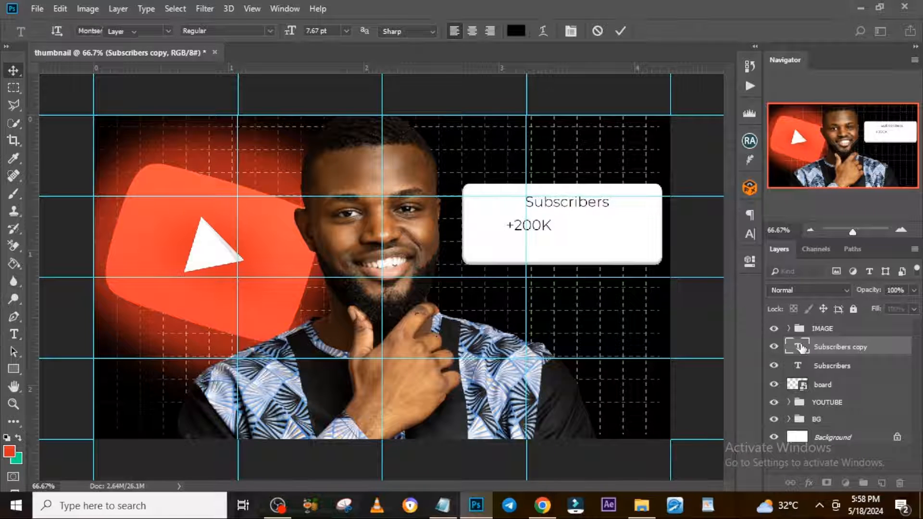
pyautogui.hotkey('ctrl', 'Return')
# Give the "+200K" text a heavier Montserrat weight and enlarge it across the board below "Subscribers".
pyautogui.click(750, 234)
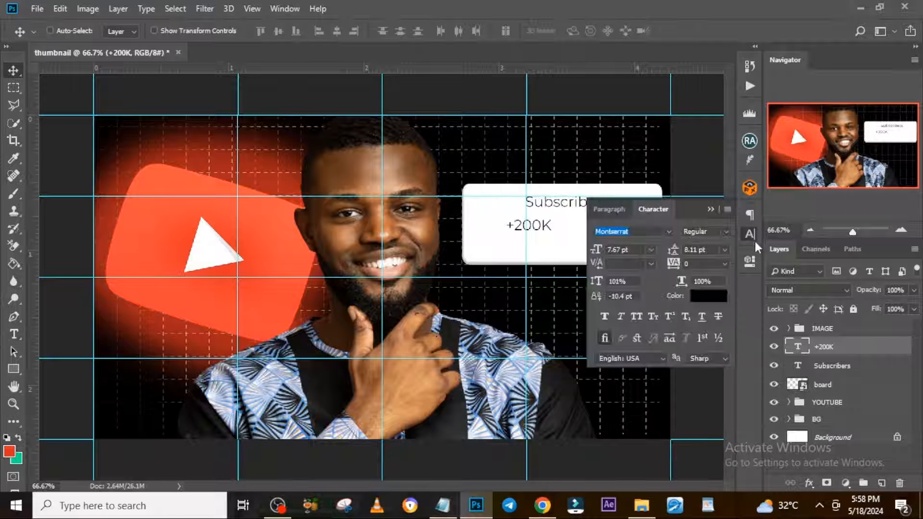
pyautogui.click(725, 232)
pyautogui.click(725, 417)
pyautogui.click(710, 210)
pyautogui.hotkey('ctrl', 't')
pyautogui.moveTo(554, 234); pyautogui.dragTo(651, 266)
pyautogui.moveTo(586, 247); pyautogui.dragTo(582, 246)
# Place the green arrow icon on the board directly after the "+200K" text.
pyautogui.moveTo(458, 264); pyautogui.dragTo(681, 220)
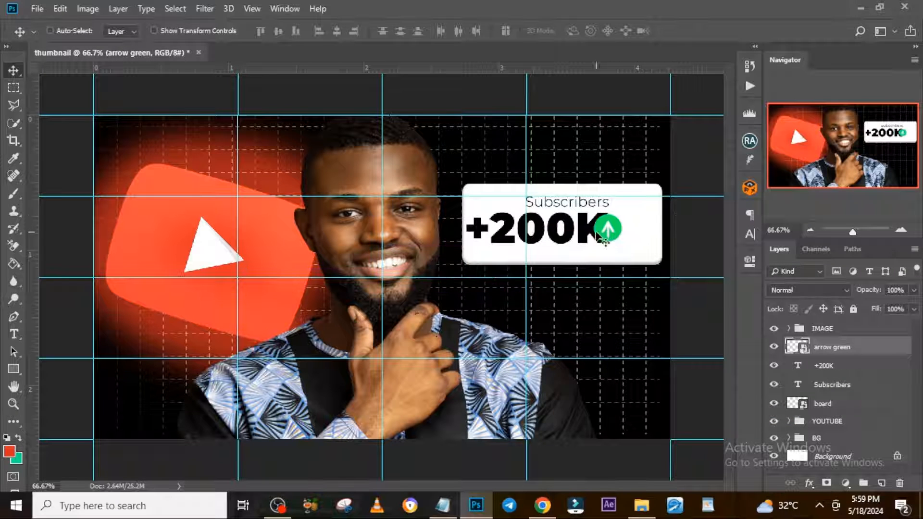
pyautogui.moveTo(605, 237); pyautogui.dragTo(620, 237)
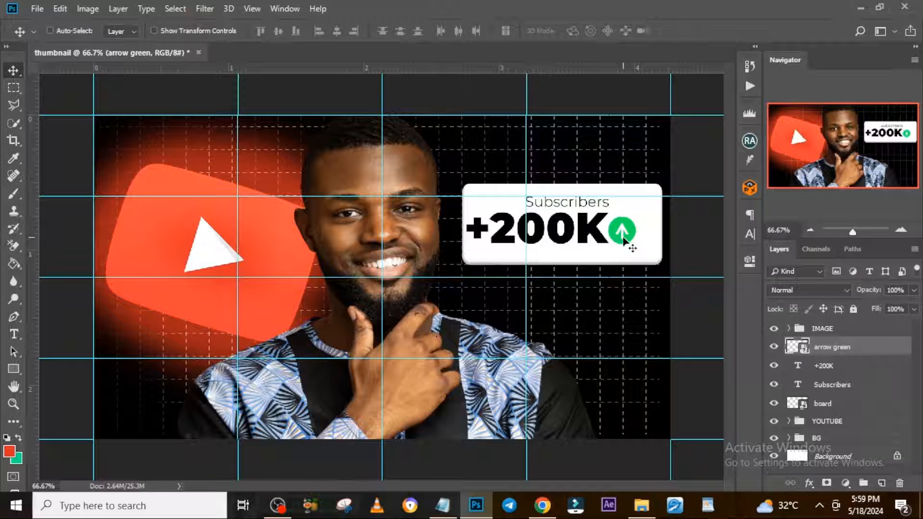
# Group the green arrow, "+200K", "Subscribers" and board layers and name the group SUBSCRIBERS.
pyautogui.keyDown('ctrl'); pyautogui.click(827, 367); pyautogui.keyUp('ctrl')
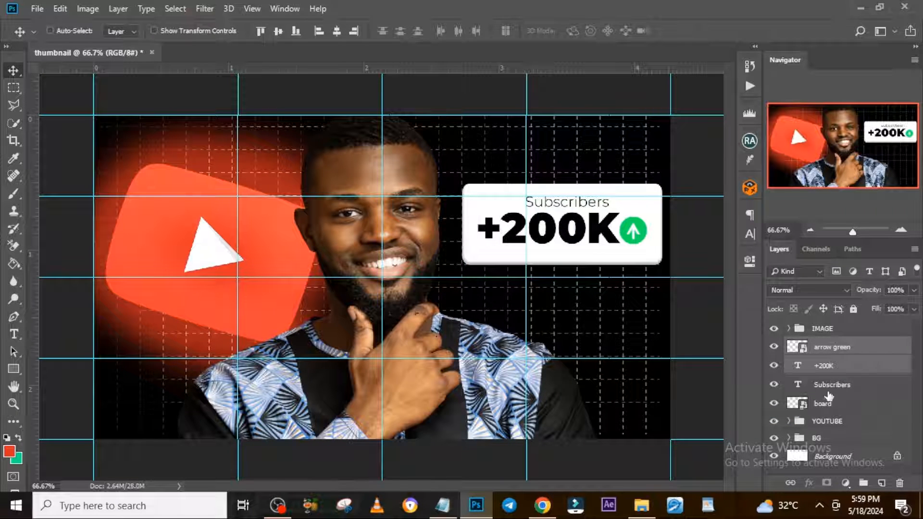
pyautogui.keyDown('shift'); pyautogui.click(829, 399); pyautogui.keyUp('shift')
pyautogui.keyDown('ctrl'); pyautogui.click(830, 344); pyautogui.keyUp('ctrl')
pyautogui.hotkey('ctrl', 'g')
pyautogui.doubleClick(825, 345)
pyautogui.write('SUBSCRIBERS')
pyautogui.press('Return')
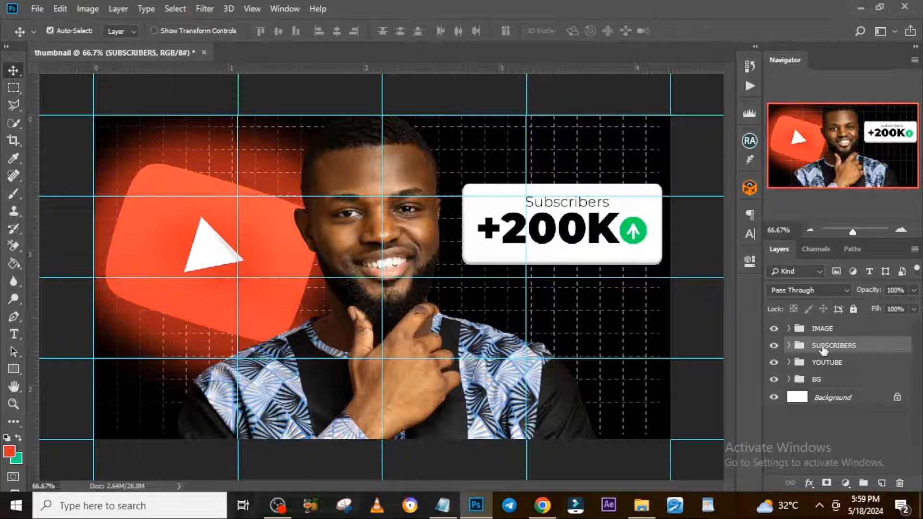
# Duplicate the SUBSCRIBERS group, name the copy VIEWS, and place it directly below the original board.
pyautogui.hotkey('ctrl', 'j')
pyautogui.moveTo(820, 353); pyautogui.dragTo(828, 371)
pyautogui.write('VIEWS')
pyautogui.press('Return')
pyautogui.click(788, 362)
pyautogui.moveTo(595, 218); pyautogui.dragTo(595, 299)
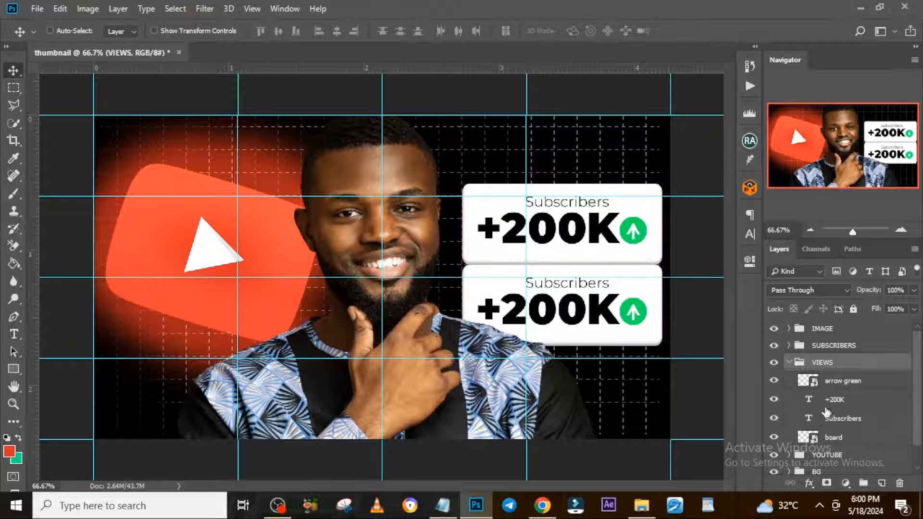
# Change the texts in the VIEWS group to "Views" and "+500K".
pyautogui.doubleClick(808, 418)
pyautogui.press('BackSpace')
pyautogui.write('Views')
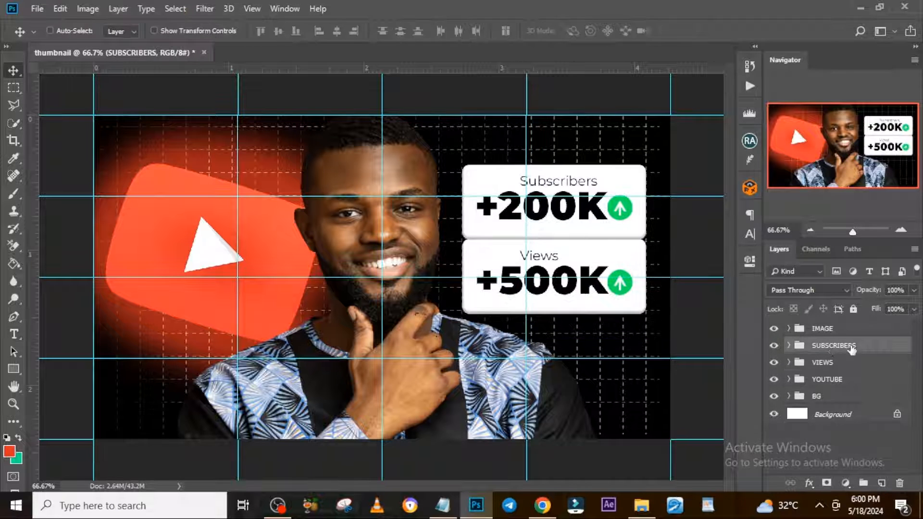
# Rotate the SUBSCRIBERS group about 8° clockwise and tilt the VIEWS group slightly counterclockwise beneath it.
pyautogui.hotkey('ctrl', 't')
pyautogui.moveTo(684, 258); pyautogui.dragTo(671, 273)
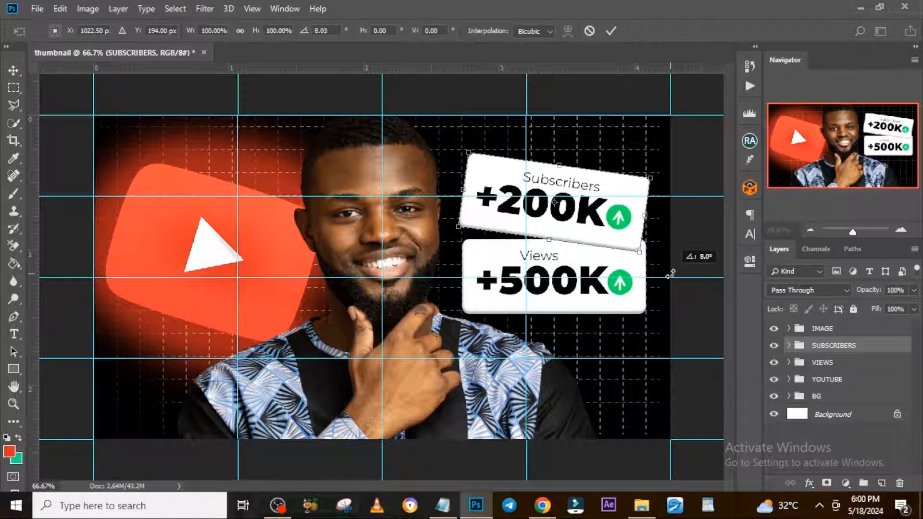
pyautogui.press('Return')
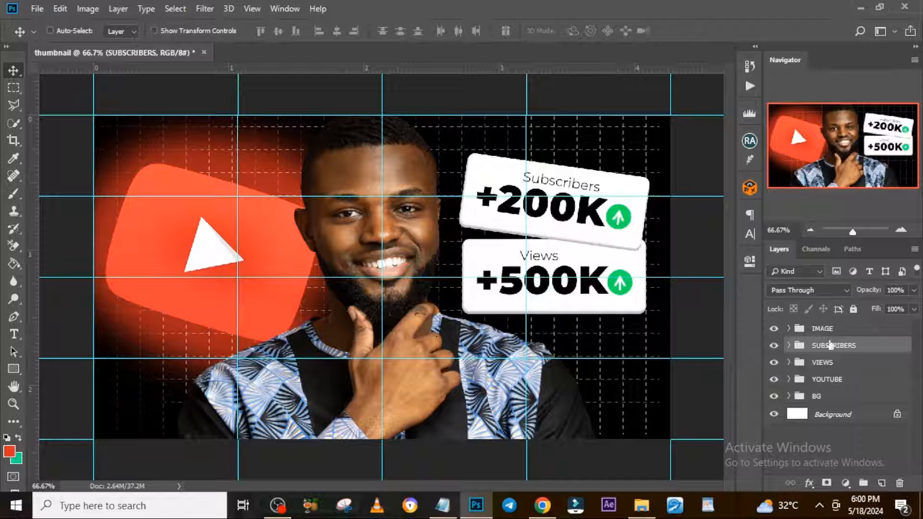
pyautogui.click(826, 364)
pyautogui.hotkey('ctrl', 't')
pyautogui.moveTo(692, 267); pyautogui.dragTo(692, 246)
pyautogui.press('Return')
# Add a new layer above the board in the VIEWS group and clip it to the board.
pyautogui.click(789, 363)
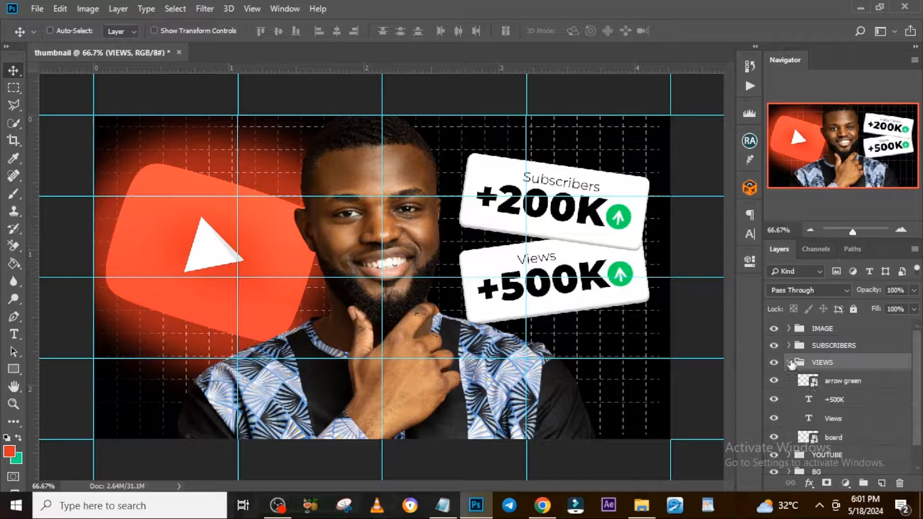
pyautogui.scroll(-1, 822, 399)
pyautogui.click(818, 421)
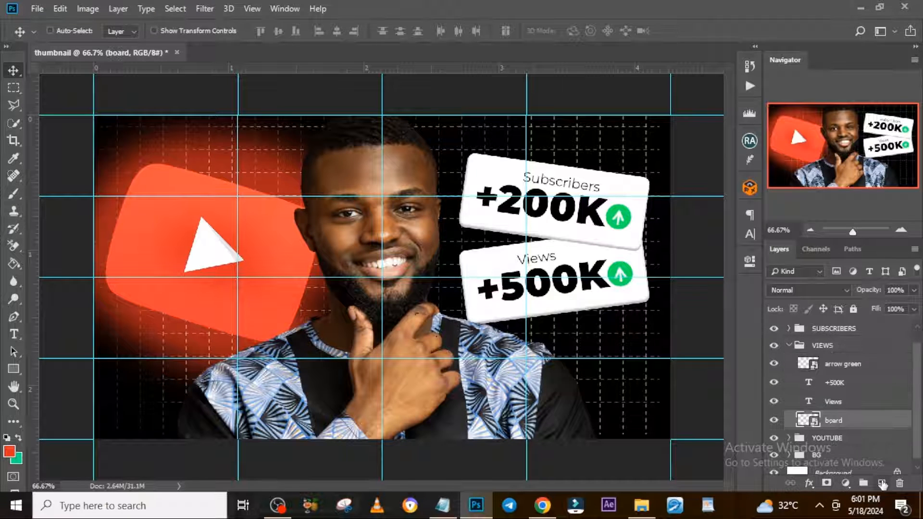
pyautogui.click(881, 483)
pyautogui.rightClick(839, 423)
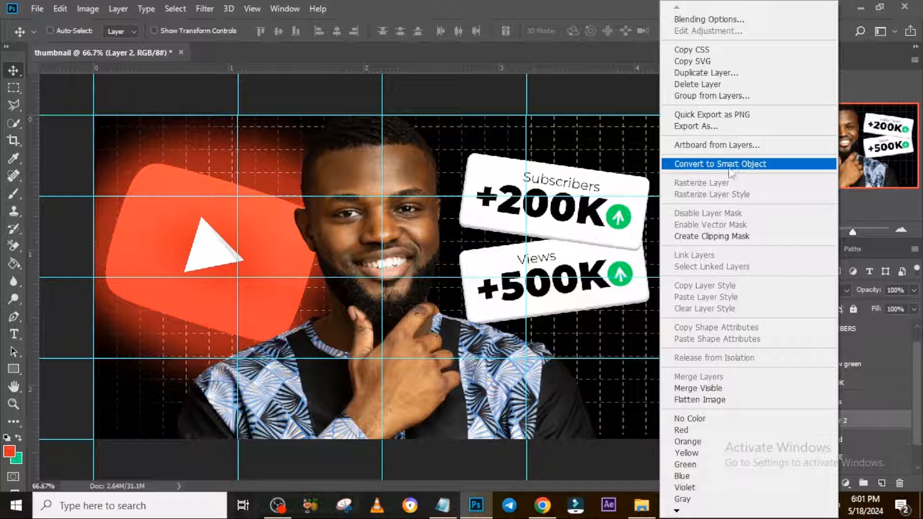
pyautogui.click(725, 237)
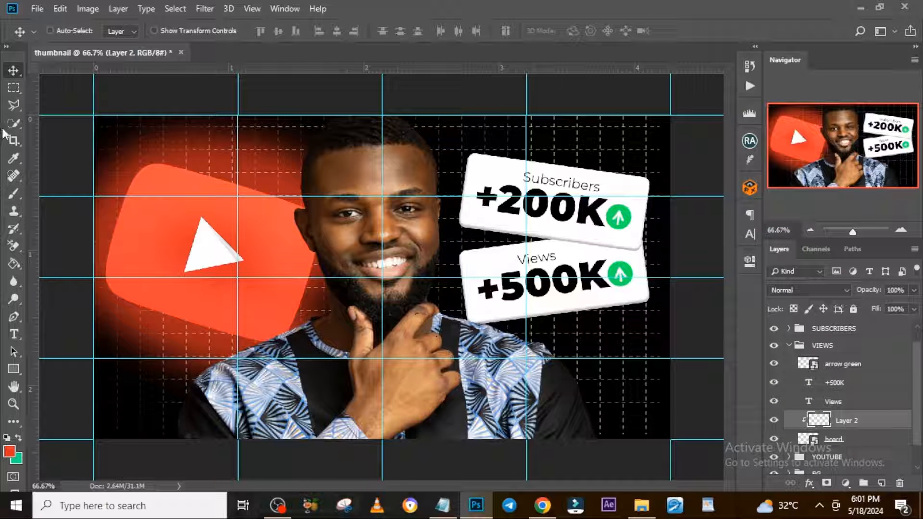
# Paint a soft black shadow at 20% opacity on the Views board's upper edge, under the Subscribers board.
pyautogui.click(14, 193)
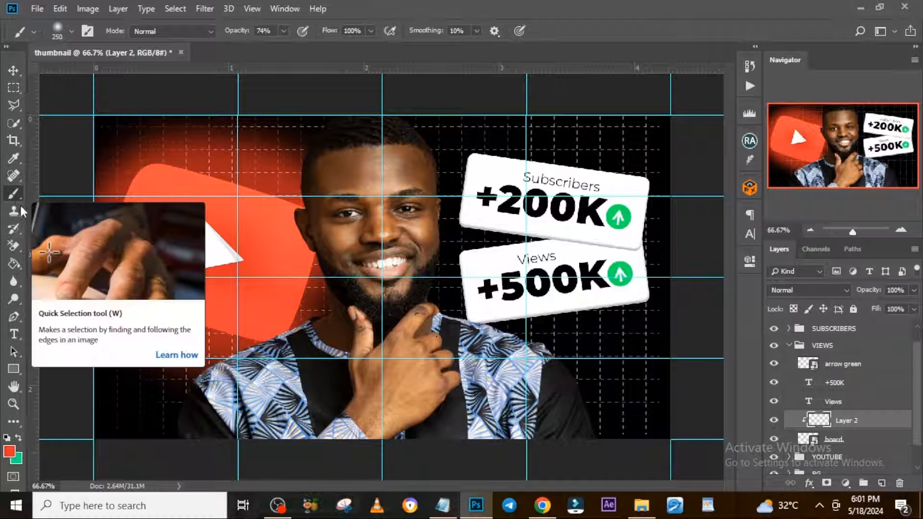
pyautogui.click(11, 453)
pyautogui.click(593, 331)
pyautogui.click(870, 162)
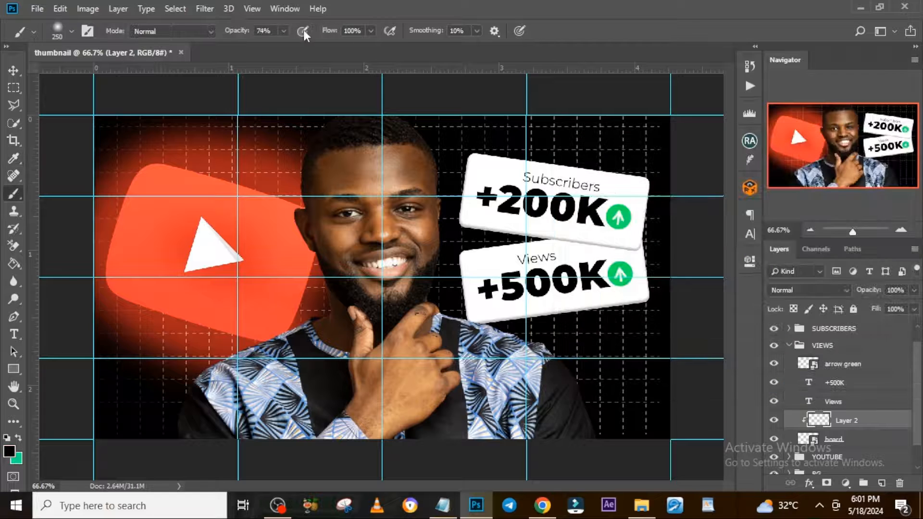
pyautogui.press('[')
pyautogui.click(578, 242)
pyautogui.click(587, 243)
pyautogui.click(589, 244)
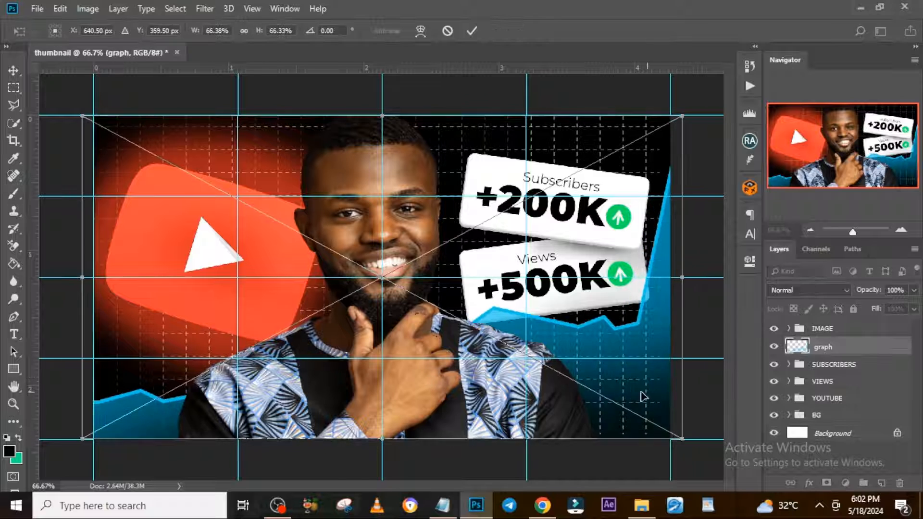
# Place the graph image behind the portrait and recolor it green with a clipped Hue/Saturation adjustment at hue -55.
pyautogui.press('Return')
pyautogui.press('b')
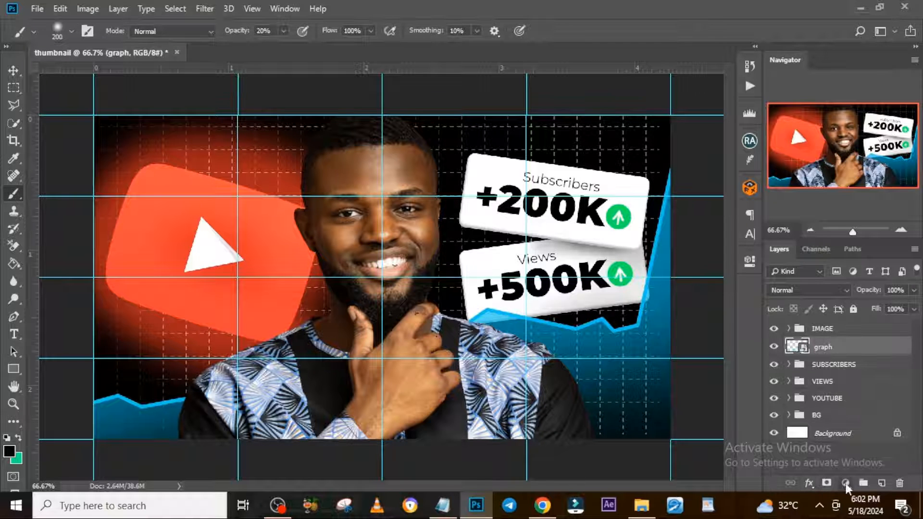
pyautogui.click(844, 484)
pyautogui.click(844, 353)
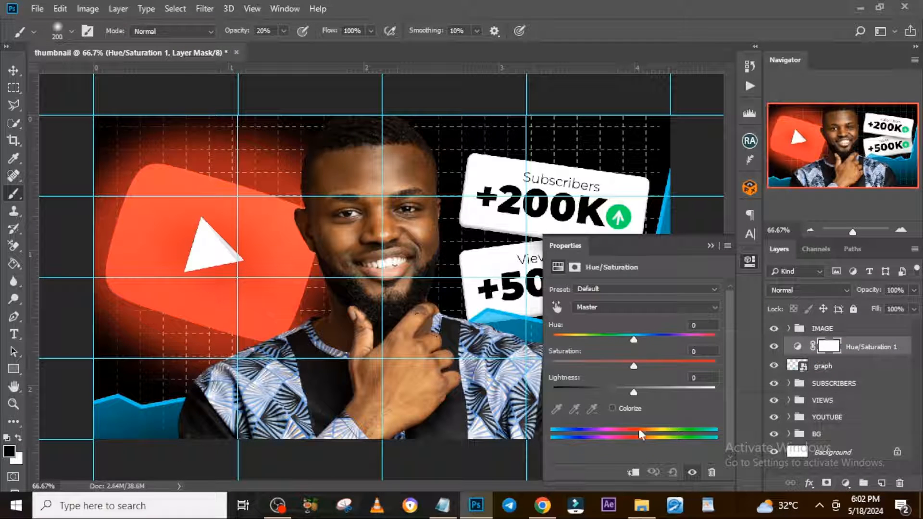
pyautogui.click(633, 473)
pyautogui.moveTo(630, 336); pyautogui.dragTo(594, 337)
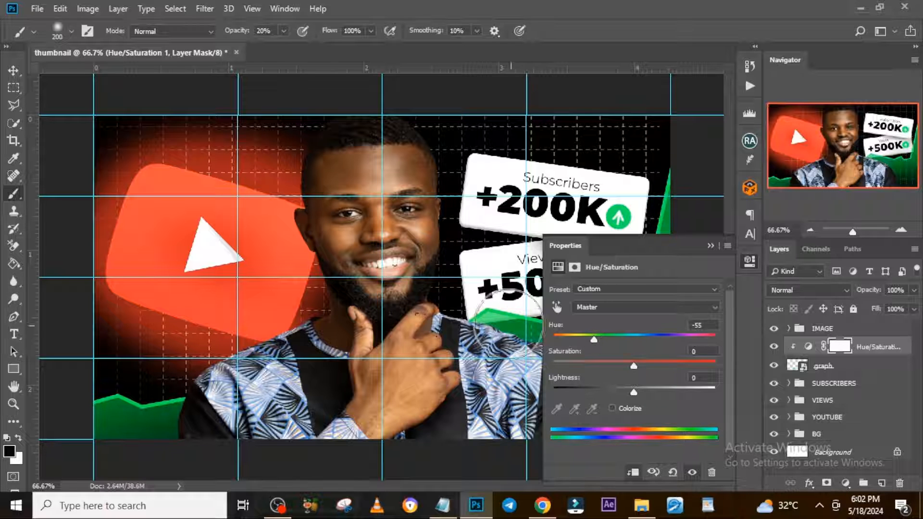
pyautogui.click(711, 245)
pyautogui.click(773, 347)
pyautogui.click(773, 346)
# Add a mask to the graph layer and hide the part left of the portrait with a 100% opacity black brush.
pyautogui.click(825, 370)
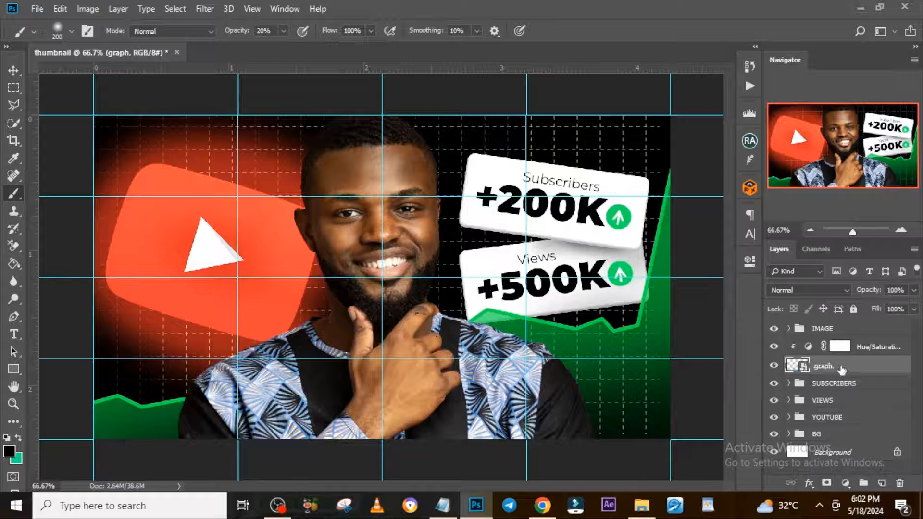
pyautogui.click(826, 482)
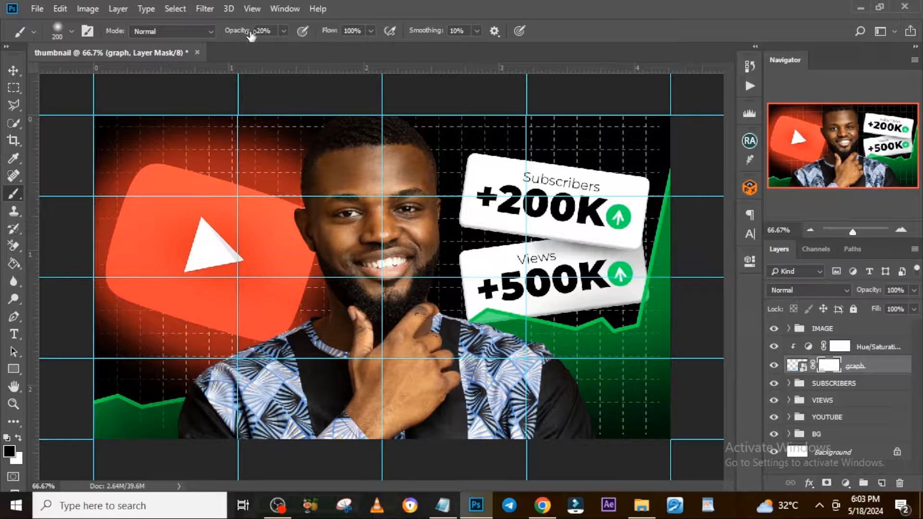
pyautogui.moveTo(250, 36); pyautogui.dragTo(304, 36)
pyautogui.moveTo(184, 419); pyautogui.dragTo(131, 405)
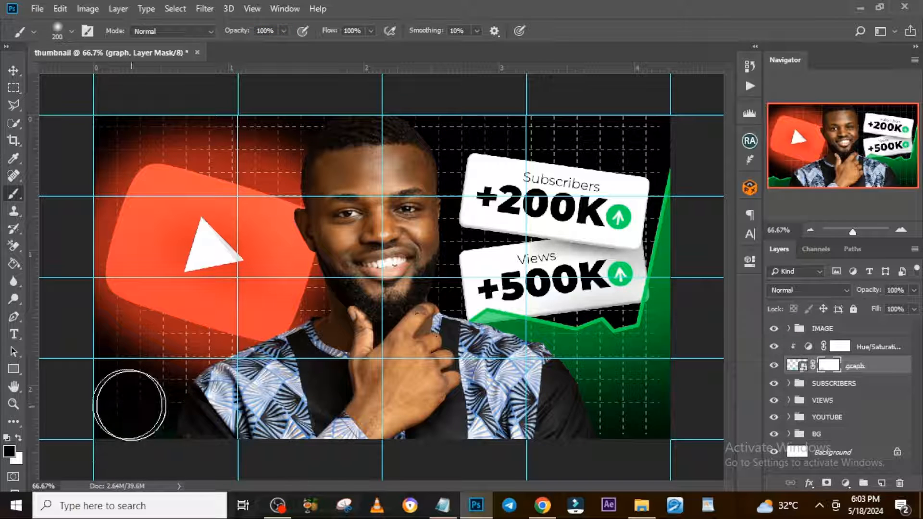
# Duplicate the graph layer with its Hue/Saturation adjustment and invert the copied graph's layer mask.
pyautogui.keyDown('shift'); pyautogui.click(863, 353); pyautogui.keyUp('shift')
pyautogui.hotkey('ctrl', 'j')
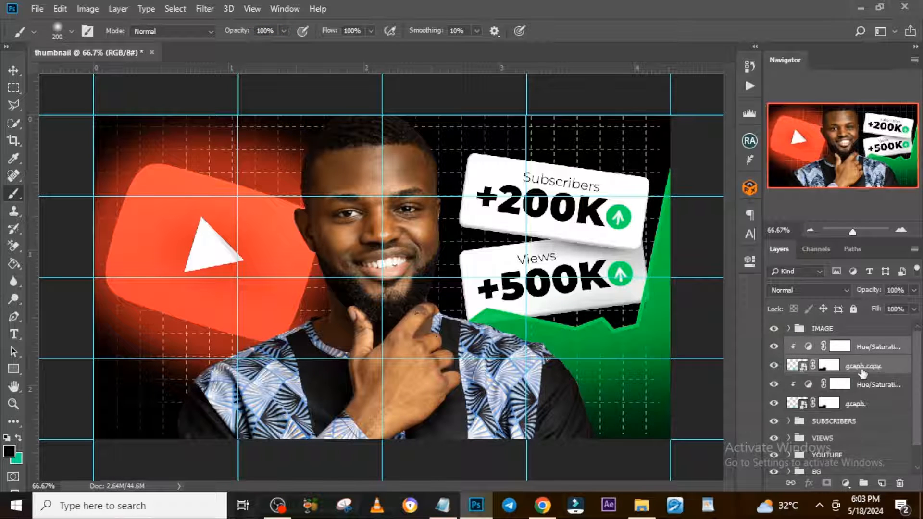
pyautogui.click(859, 367)
pyautogui.doubleClick(826, 365)
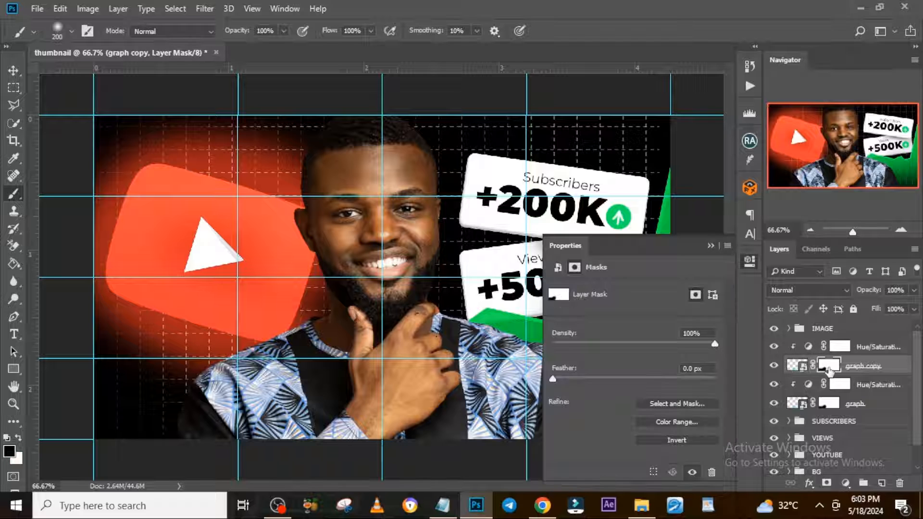
pyautogui.click(676, 440)
# Set the hue of the copied Hue/Saturation adjustment to +160 to color that graph part red.
pyautogui.click(807, 347)
pyautogui.moveTo(639, 336); pyautogui.dragTo(708, 336)
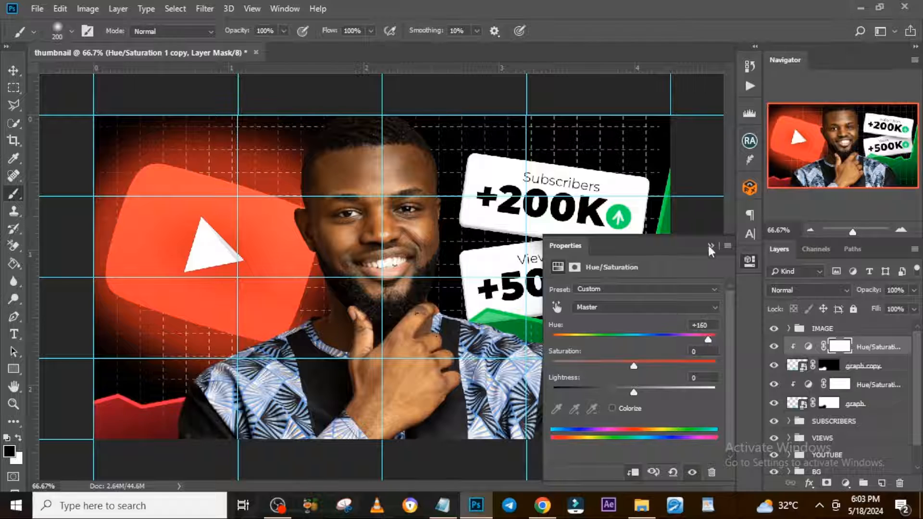
pyautogui.click(710, 246)
# Group both graph layers with their Hue/Saturation adjustments and name the group AREA CHART.
pyautogui.keyDown('shift'); pyautogui.click(859, 407); pyautogui.keyUp('shift')
pyautogui.hotkey('ctrl', 'g')
pyautogui.write('GRAPH')
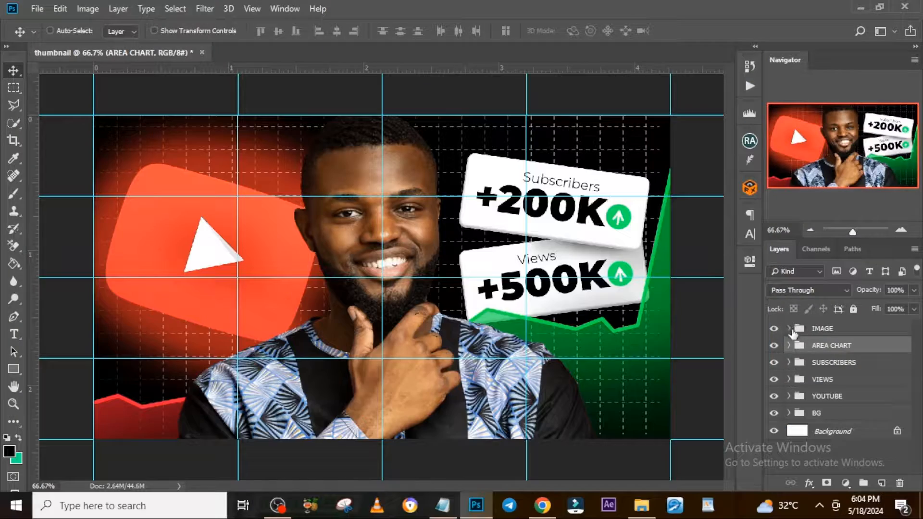
# Open the contents of the portrait smart object "4" from the IMAGE group for editing.
pyautogui.click(789, 329)
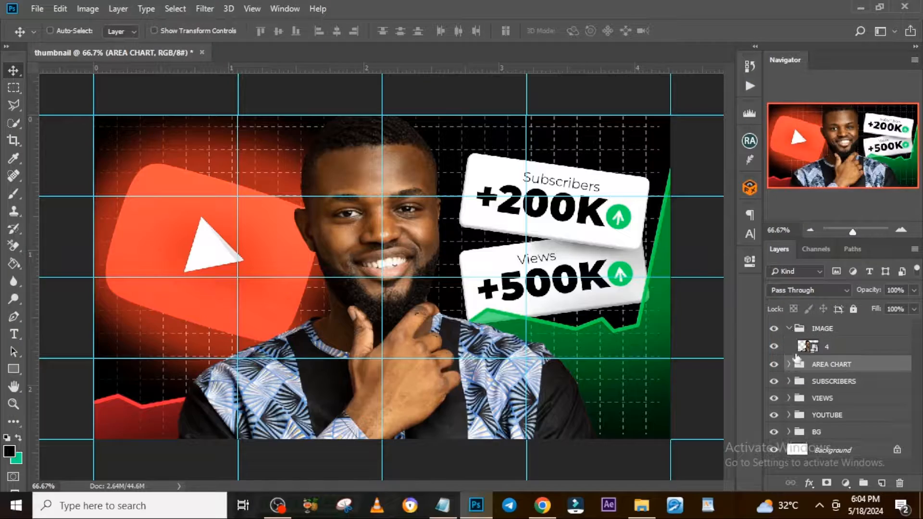
pyautogui.click(817, 351)
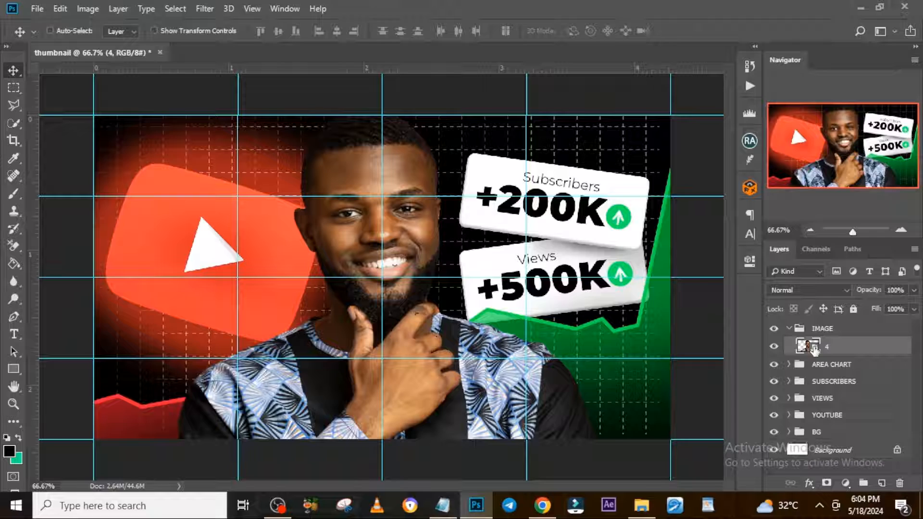
pyautogui.doubleClick(811, 346)
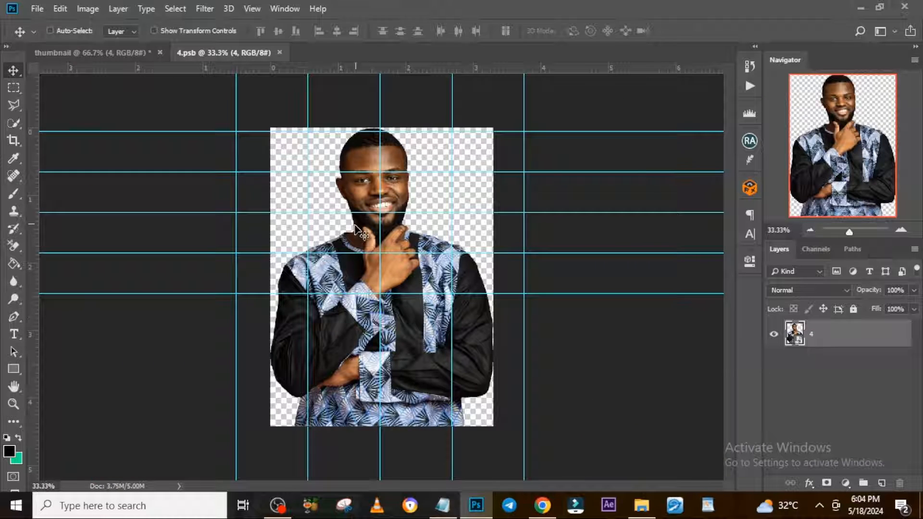
pyautogui.scroll(3, 423, 259)
pyautogui.moveTo(725, 253); pyautogui.dragTo(727, 182)
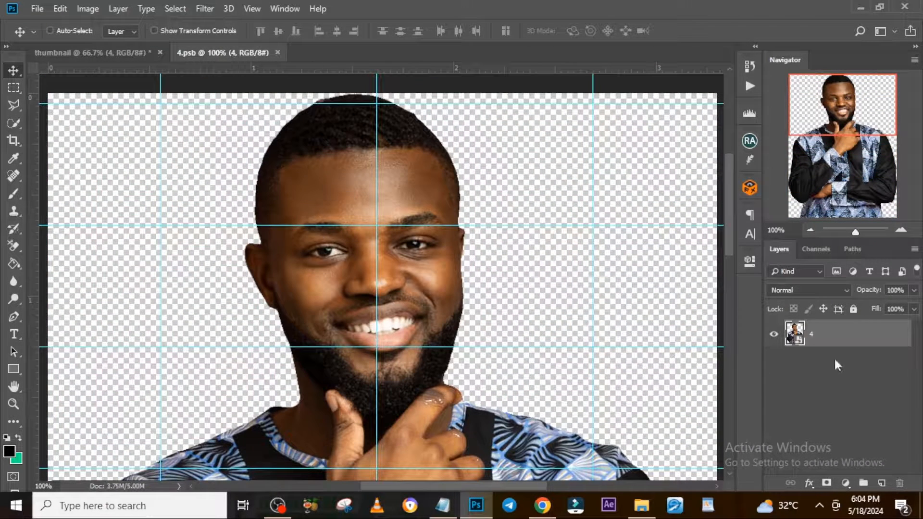
# Duplicate portrait layer "4", hide the original, and rasterize the copy.
pyautogui.hotkey('ctrl', 'j')
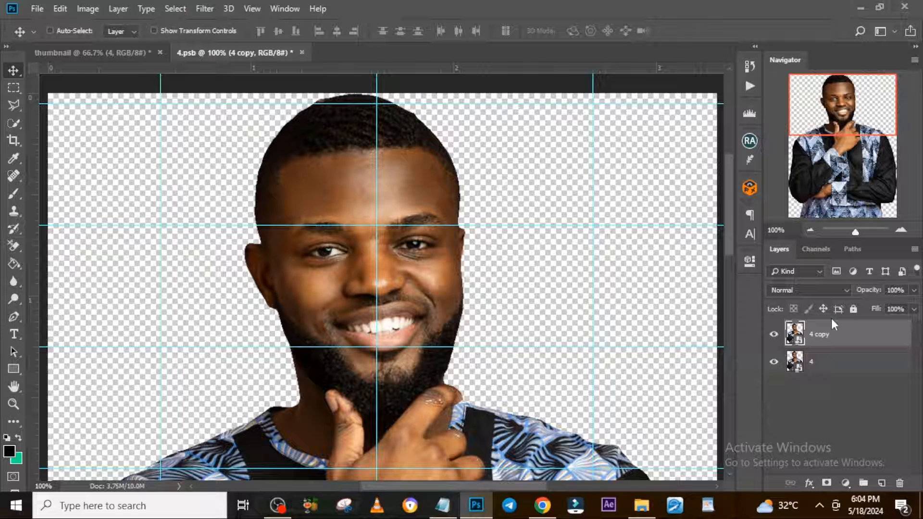
pyautogui.click(774, 362)
pyautogui.rightClick(834, 336)
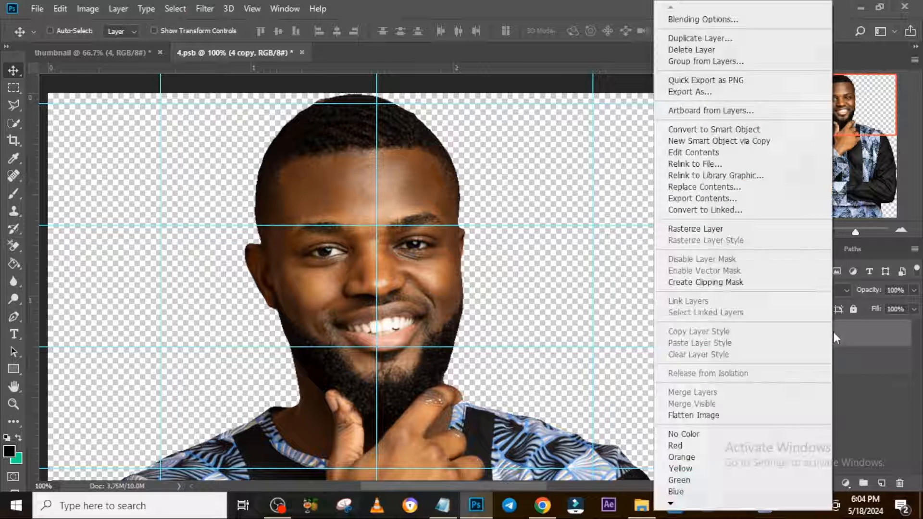
pyautogui.click(701, 236)
# Smooth the forehead skin on the copy using the Mixer Brush with 6% wet, 75% load, 90% mix and 100% flow.
pyautogui.click(12, 193)
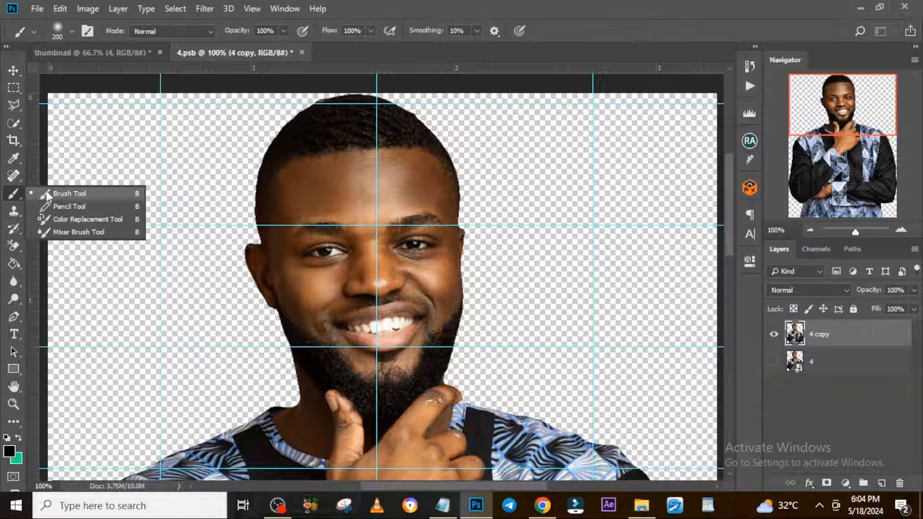
pyautogui.click(74, 233)
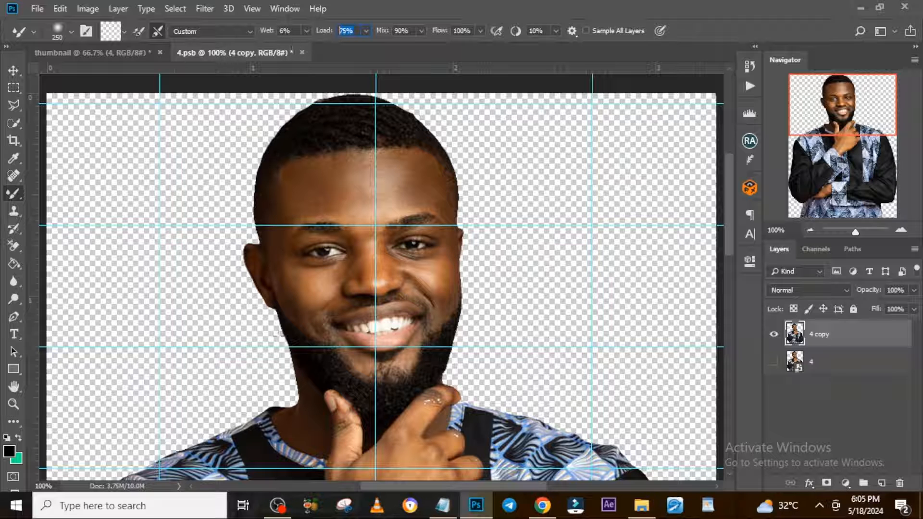
pyautogui.press('[')
pyautogui.press('[')
pyautogui.press('[')
pyautogui.press('[')
pyautogui.press('[')
pyautogui.press('[')
pyautogui.press('[')
pyautogui.press('[')
pyautogui.press('[')
pyautogui.press('[')
pyautogui.press('[')
pyautogui.press('[')
pyautogui.press('[')
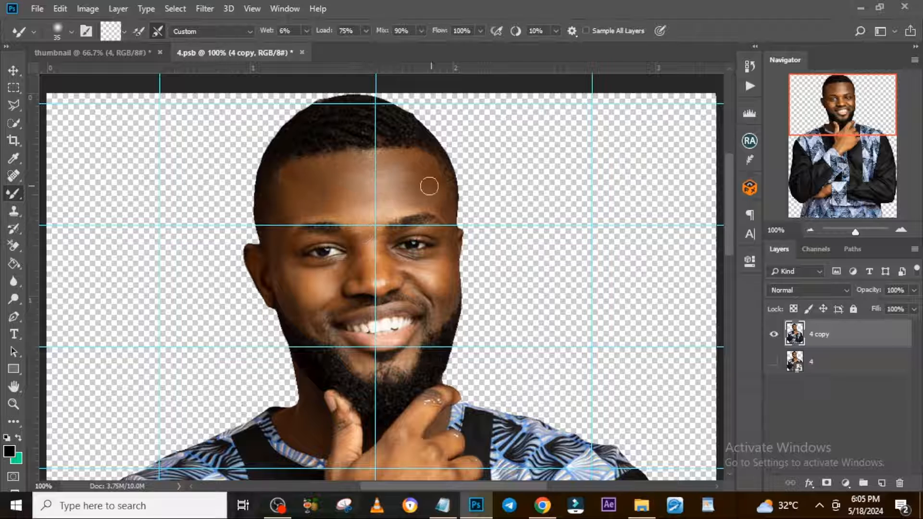
pyautogui.press('[')
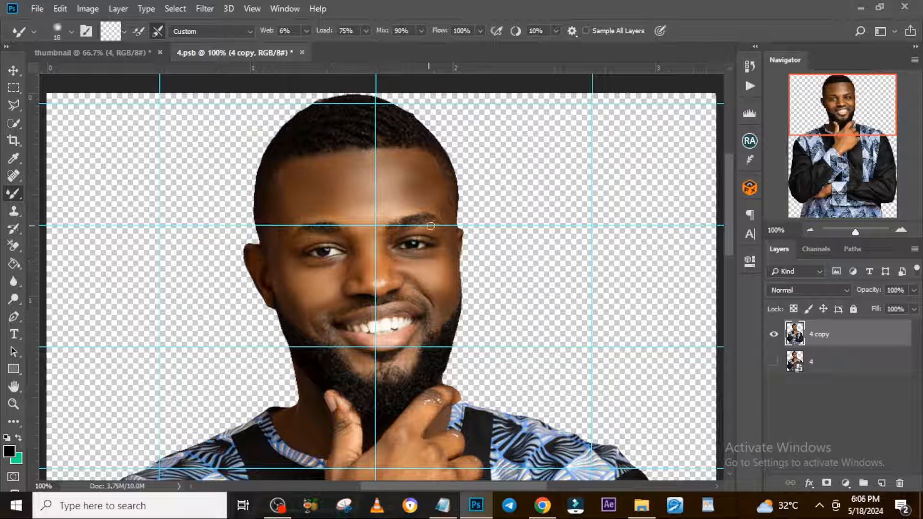
# Smooth the lower face and hand skin with the Mixer Brush at sizes 35 and 20, then compare with the original layer.
pyautogui.moveTo(728, 227); pyautogui.dragTo(728, 257)
pyautogui.press(']')
pyautogui.press(']')
pyautogui.press(']')
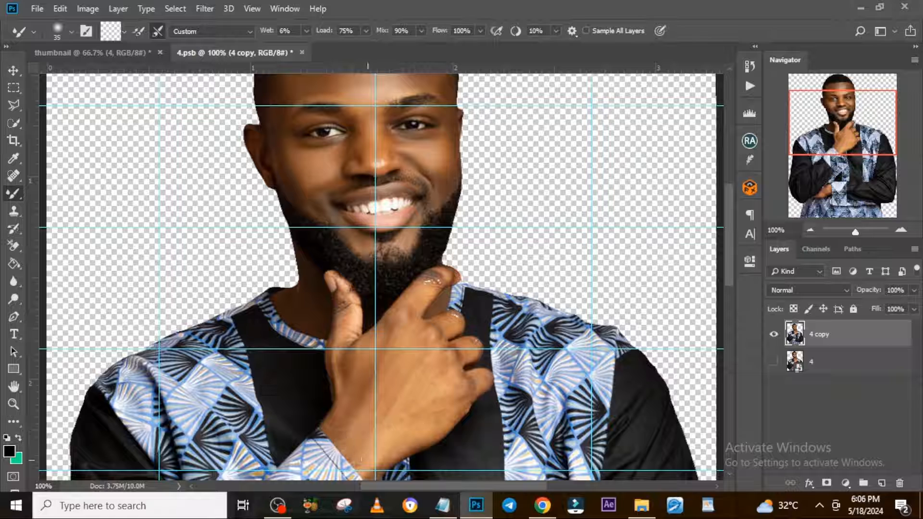
pyautogui.press('[')
pyautogui.press('[')
pyautogui.press('[')
pyautogui.press('[')
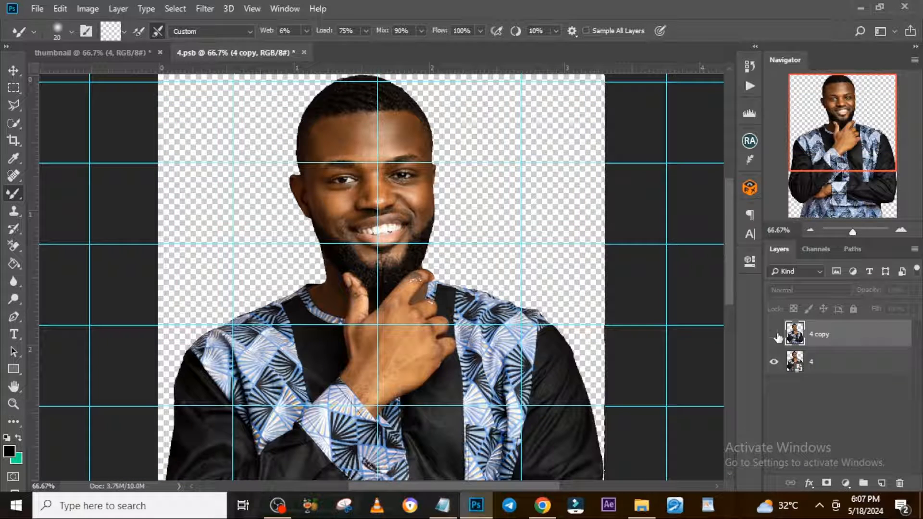
pyautogui.click(775, 335)
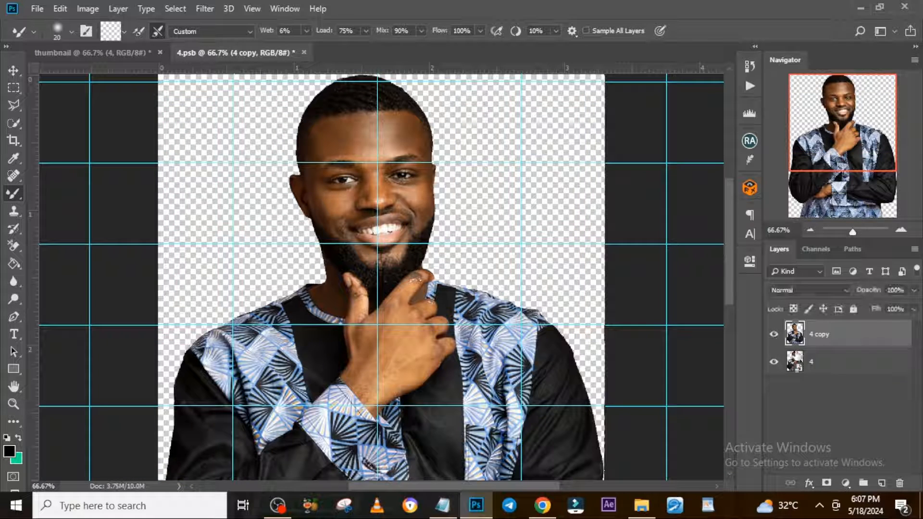
# Save the retouched portrait smart object and close its document.
pyautogui.hotkey('ctrl', 's')
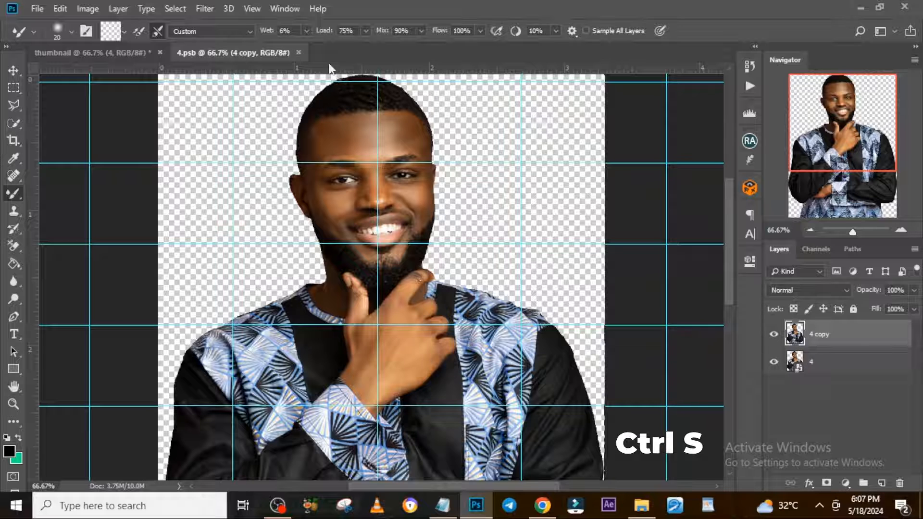
pyautogui.click(299, 52)
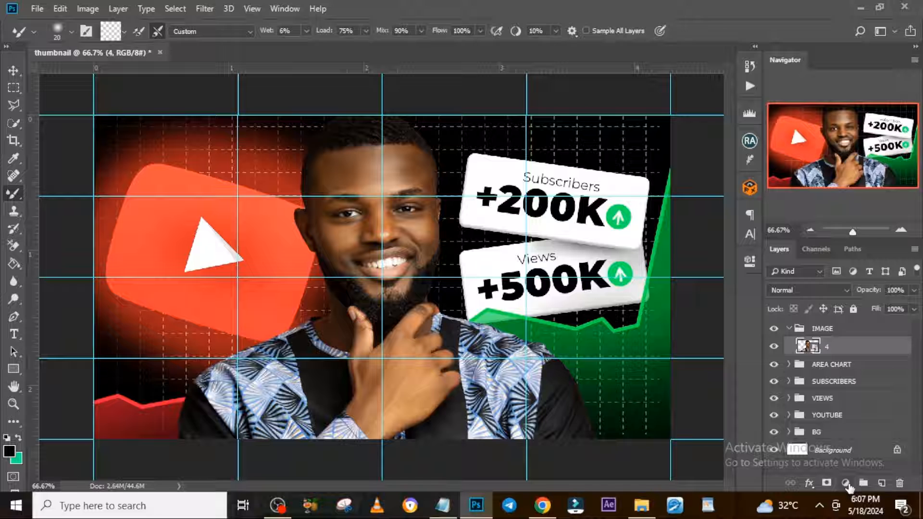
# Add a black Solid Color fill layer above the portrait and clip it to the portrait.
pyautogui.click(849, 483)
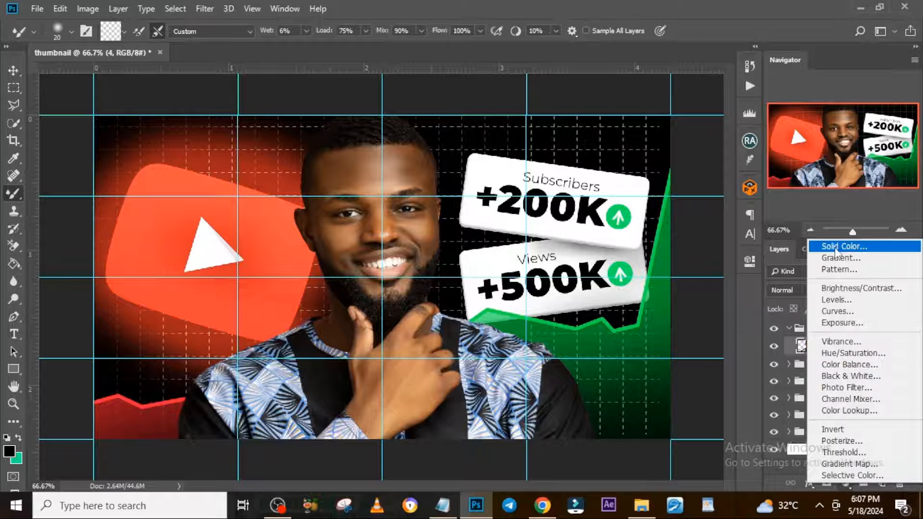
pyautogui.click(836, 246)
pyautogui.click(869, 161)
pyautogui.rightClick(884, 345)
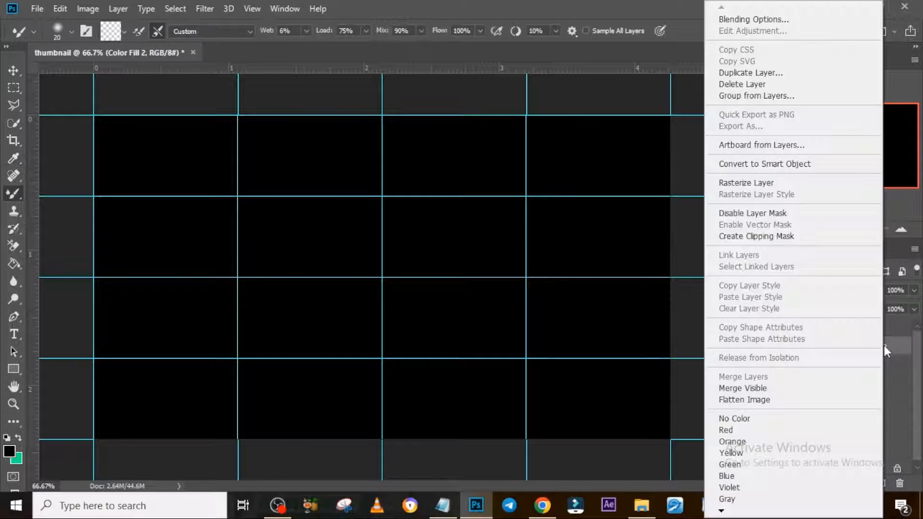
pyautogui.click(744, 236)
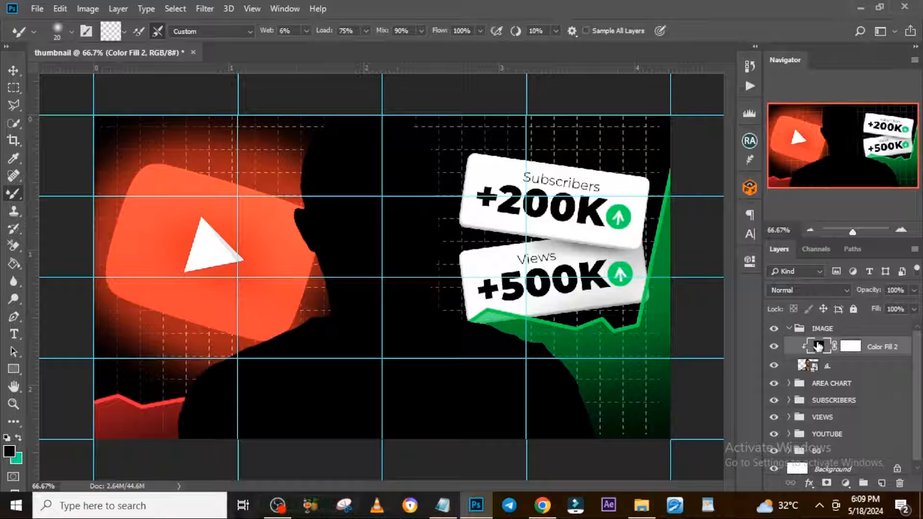
# Recolor the clipped fill orange-red with Linear Dodge (Add) blending, and invert its mask to black.
pyautogui.doubleClick(819, 346)
pyautogui.click(851, 163)
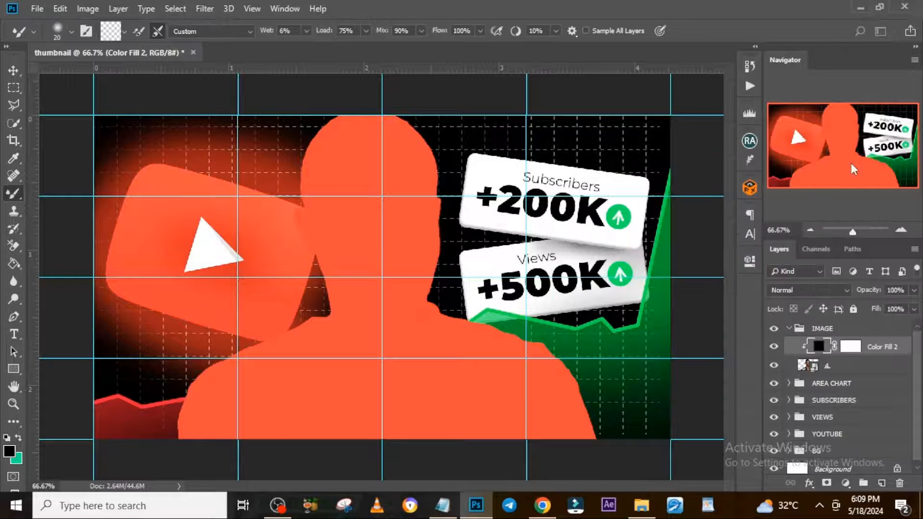
pyautogui.click(808, 290)
pyautogui.click(792, 125)
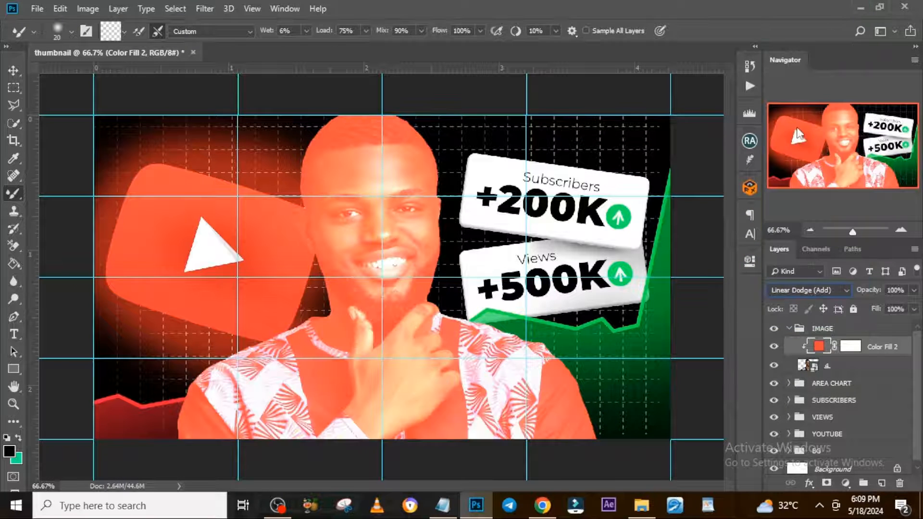
pyautogui.doubleClick(850, 347)
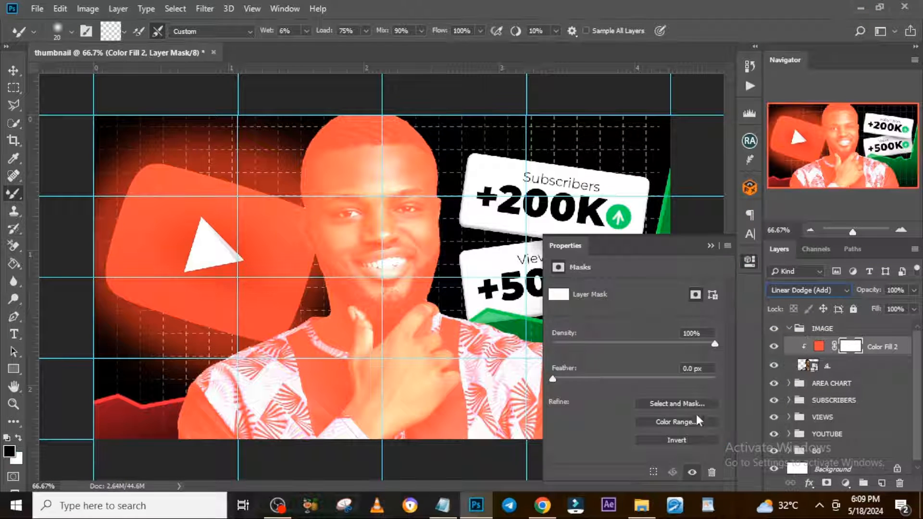
pyautogui.click(669, 440)
# Add a second black Solid Color fill above the orange-red one and clip it to the portrait.
pyautogui.click(845, 483)
pyautogui.click(826, 248)
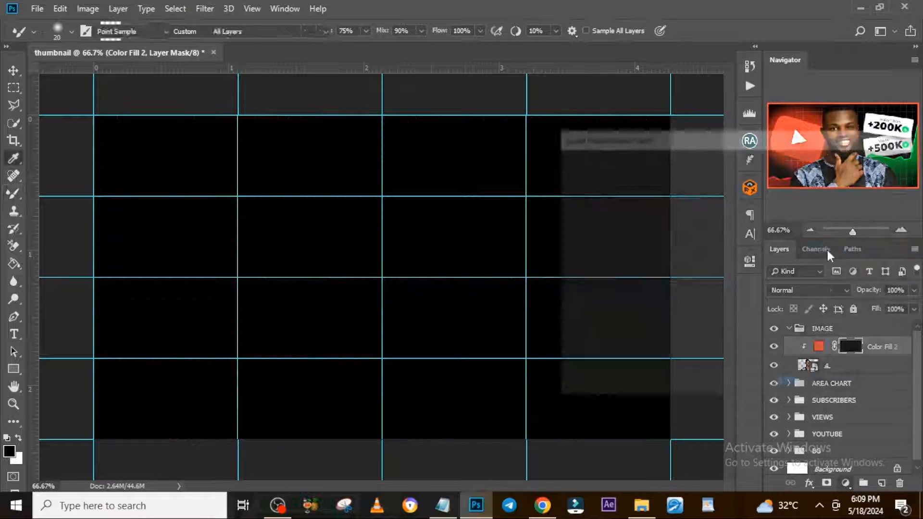
pyautogui.press('Return')
pyautogui.rightClick(874, 346)
pyautogui.click(735, 237)
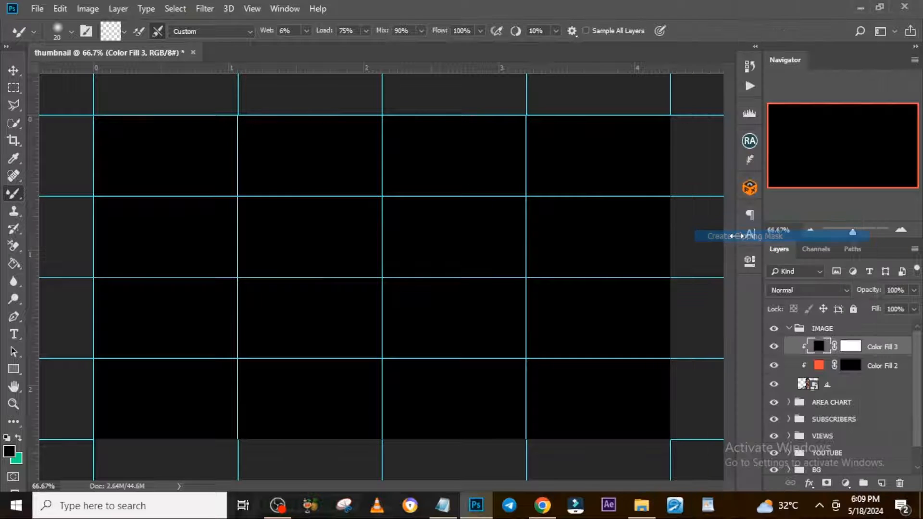
# Recolor the second fill green #12f546 with Linear Dodge (Add) blending, and invert its mask to black.
pyautogui.doubleClick(817, 346)
pyautogui.click(855, 165)
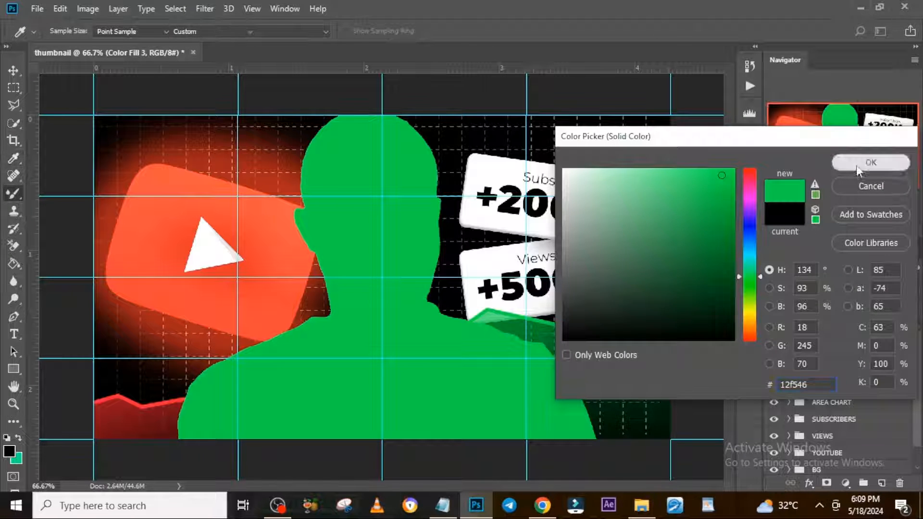
pyautogui.click(807, 290)
pyautogui.click(788, 128)
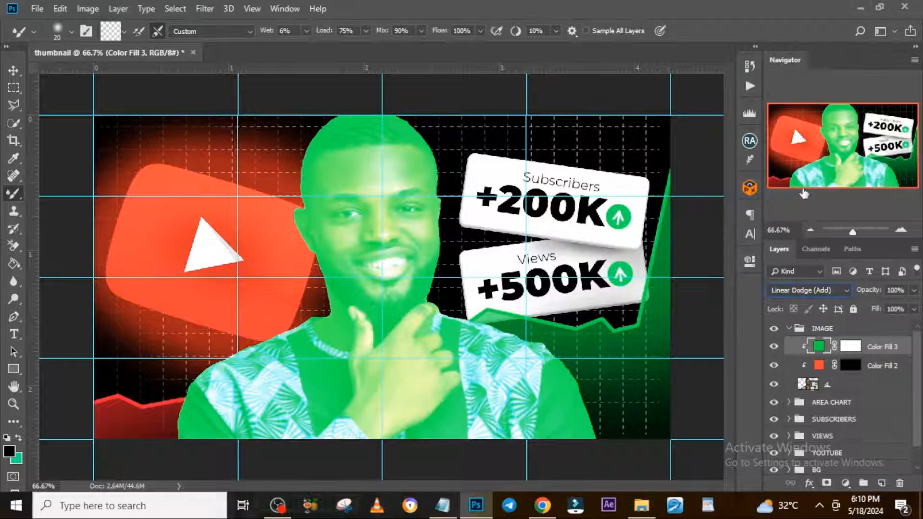
pyautogui.doubleClick(849, 346)
pyautogui.click(670, 440)
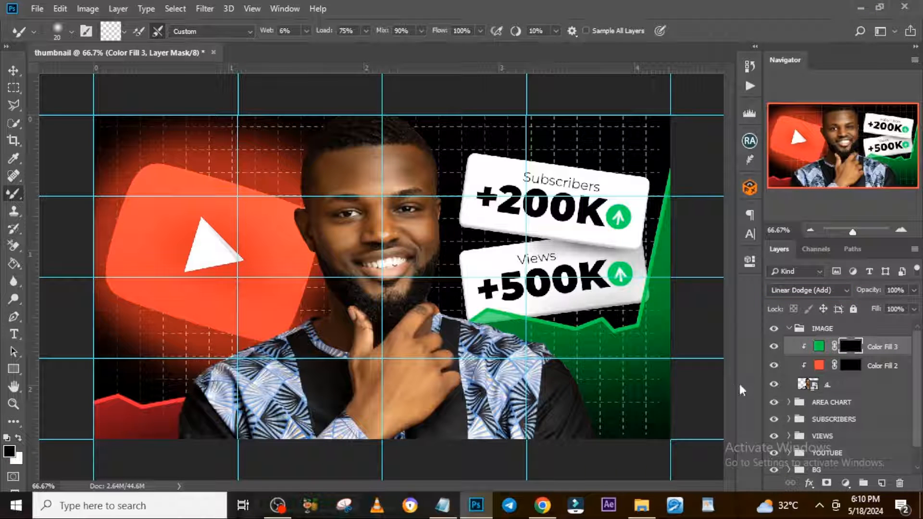
# Paint white on the orange-red fill's mask with the Brush tool to light the portrait's left edge.
pyautogui.click(848, 366)
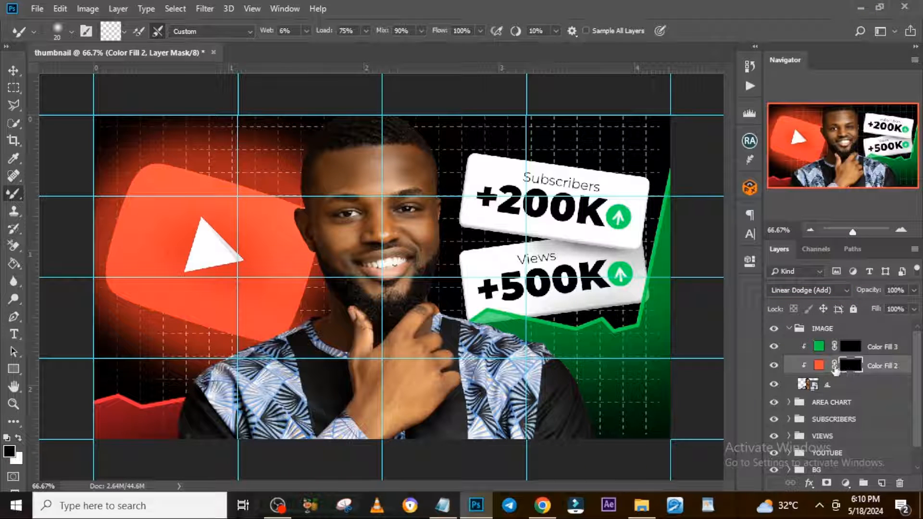
pyautogui.rightClick(9, 201)
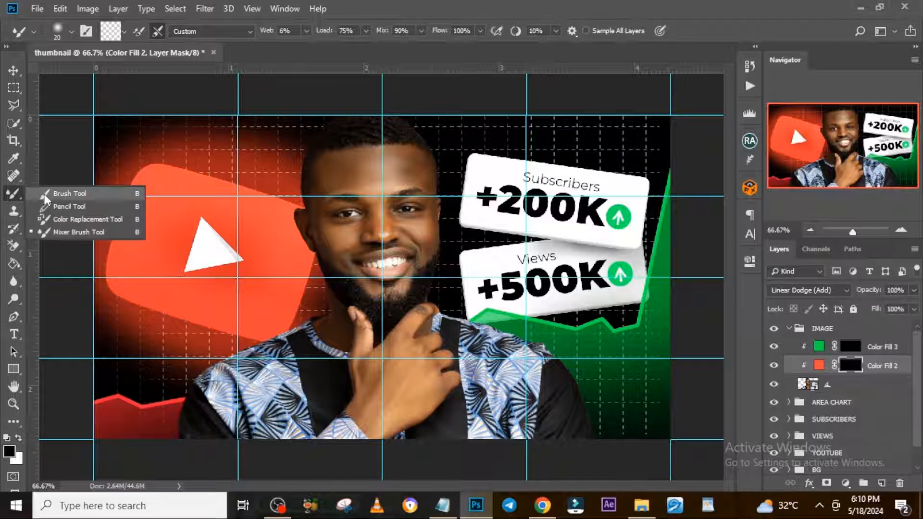
pyautogui.click(53, 192)
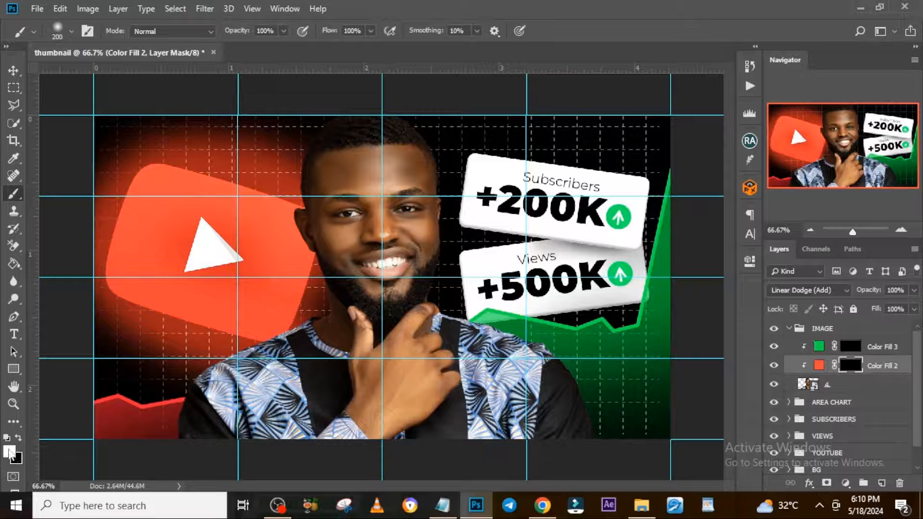
pyautogui.moveTo(233, 339)
pyautogui.mouseDown()
pyautogui.moveTo(293, 298)
pyautogui.moveTo(284, 236)
pyautogui.mouseUp()
# Paint white on the green fill's mask to light the portrait's right edge, shoulder and hand.
pyautogui.click(850, 347)
pyautogui.moveTo(490, 310)
pyautogui.mouseDown()
pyautogui.moveTo(562, 339)
pyautogui.moveTo(467, 270)
pyautogui.moveTo(483, 181)
pyautogui.mouseUp()
pyautogui.moveTo(475, 277); pyautogui.dragTo(438, 307)
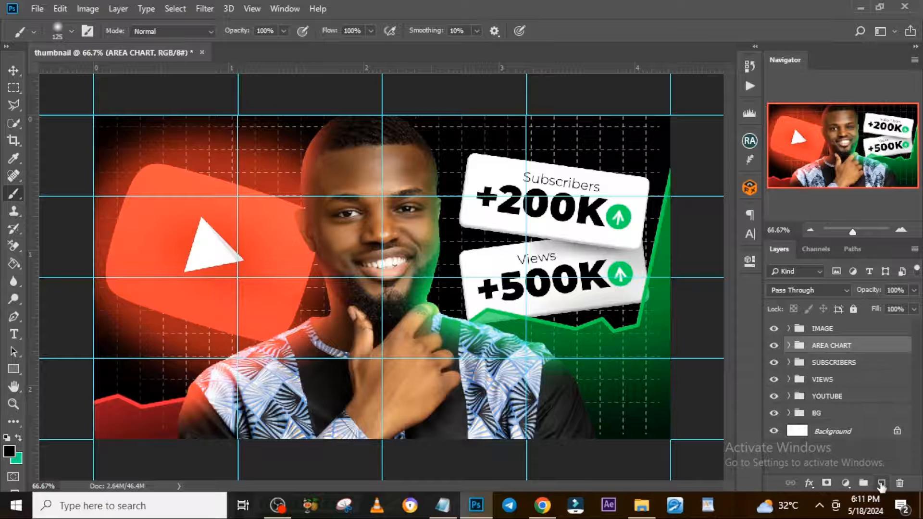
# Create a layer below the IMAGE group and paint a soft green glow beside the face with a 500 px brush.
pyautogui.click(880, 483)
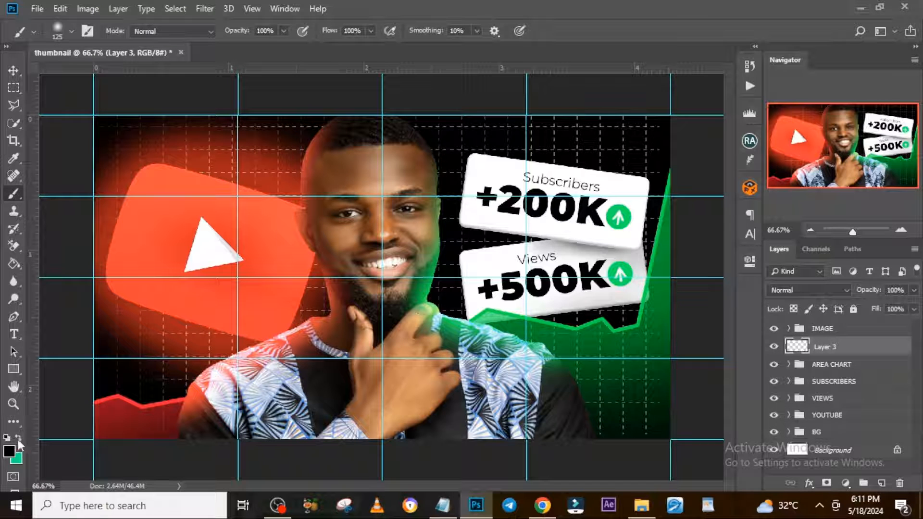
pyautogui.click(9, 452)
pyautogui.click(869, 161)
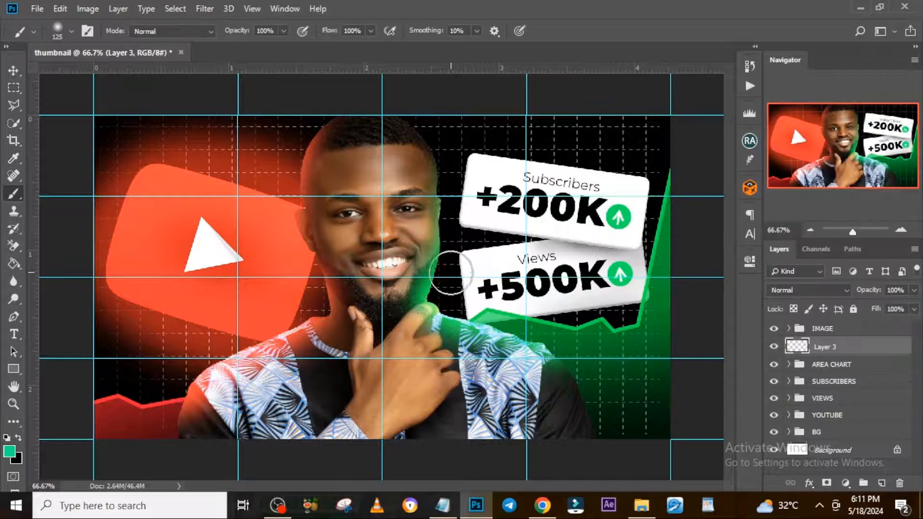
pyautogui.press(']')
pyautogui.press(']')
pyautogui.press(']')
pyautogui.press(']')
pyautogui.press(']')
pyautogui.press(']')
pyautogui.press(']')
pyautogui.click(419, 293)
# Set the green glow layer to Linear Dodge (Add) and move it below the YOUTUBE group.
pyautogui.press('v')
pyautogui.click(808, 289)
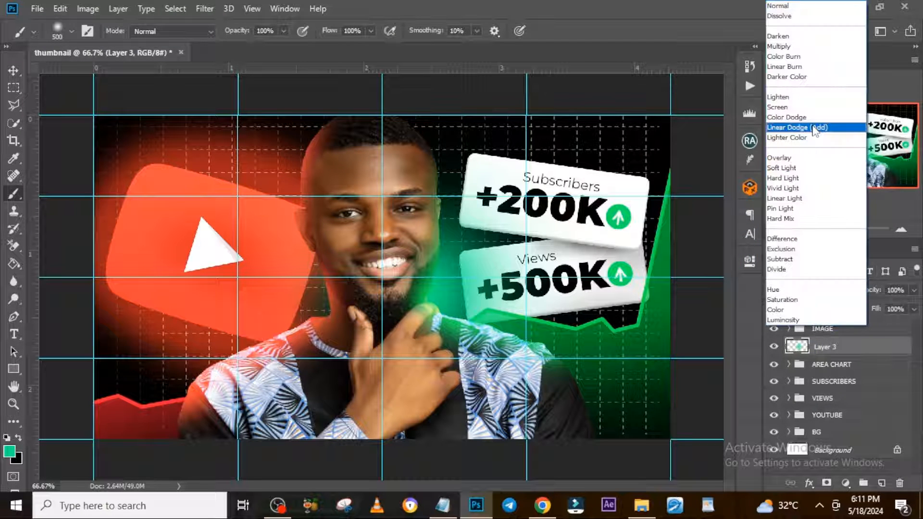
pyautogui.click(793, 124)
pyautogui.moveTo(829, 352); pyautogui.dragTo(828, 423)
# Duplicate the green glow, move the copy behind the Subscribers board at the upper right, and enlarge it.
pyautogui.hotkey('ctrl', 'j')
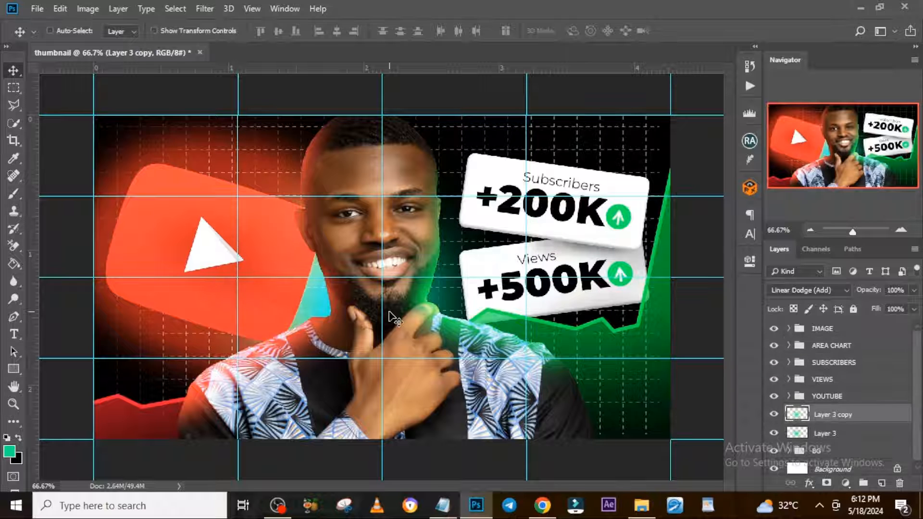
pyautogui.moveTo(339, 309); pyautogui.dragTo(588, 169)
pyautogui.hotkey('ctrl', 't')
pyautogui.moveTo(416, 220); pyautogui.dragTo(353, 264)
pyautogui.moveTo(519, 211)
pyautogui.mouseDown()
pyautogui.moveTo(537, 203)
pyautogui.moveTo(528, 201)
pyautogui.mouseUp()
pyautogui.press('Return')
# Duplicate the original green glow again, place it over the Views board's left end, and move it above the AREA CHART group.
pyautogui.click(827, 434)
pyautogui.hotkey('ctrl', 'j')
pyautogui.moveTo(351, 262); pyautogui.dragTo(471, 307)
pyautogui.moveTo(823, 435); pyautogui.dragTo(818, 342)
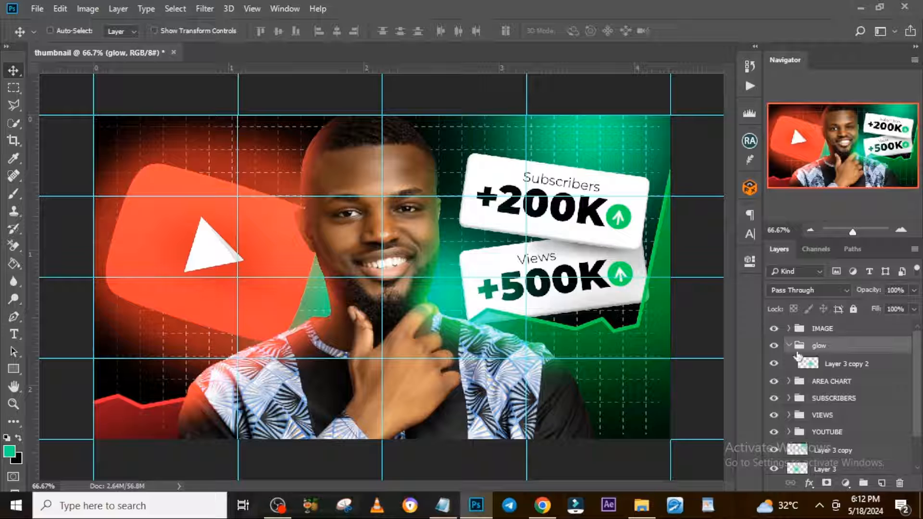
# Collapse the upper glow group and group the two lower green glow layers as "glow".
pyautogui.click(788, 345)
pyautogui.click(834, 432)
pyautogui.keyDown('shift'); pyautogui.click(834, 451); pyautogui.keyUp('shift')
pyautogui.hotkey('ctrl', 'g')
# Duplicate the SUBSCRIBERS group, move the copy above IMAGE, and place it nearly level over the man's chest.
pyautogui.click(830, 380)
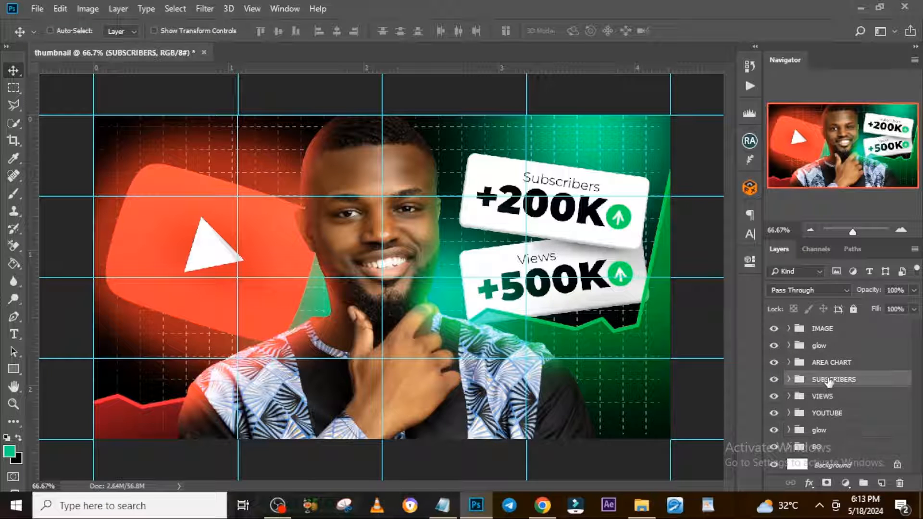
pyautogui.hotkey('ctrl', 'j')
pyautogui.moveTo(829, 380); pyautogui.dragTo(830, 320)
pyautogui.moveTo(518, 225); pyautogui.dragTo(490, 305)
pyautogui.moveTo(490, 305); pyautogui.dragTo(374, 404)
# Enlarge the copied group's white board to about 95% width and 90% height.
pyautogui.click(789, 330)
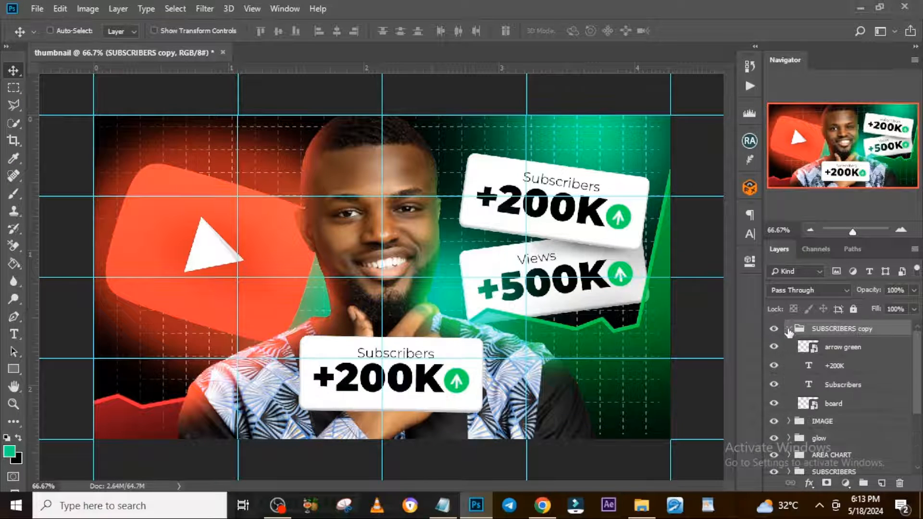
pyautogui.click(821, 406)
pyautogui.hotkey('ctrl', 't')
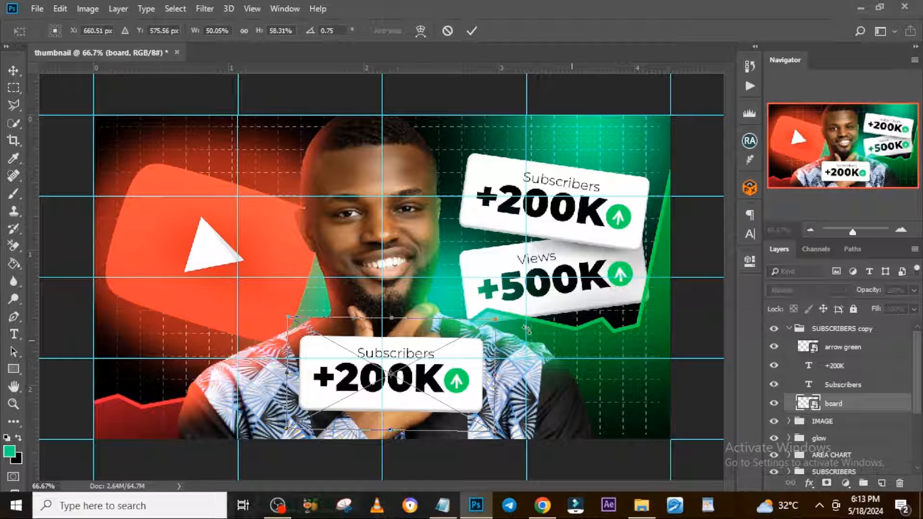
pyautogui.moveTo(391, 412); pyautogui.dragTo(393, 443)
pyautogui.moveTo(555, 305); pyautogui.dragTo(592, 290)
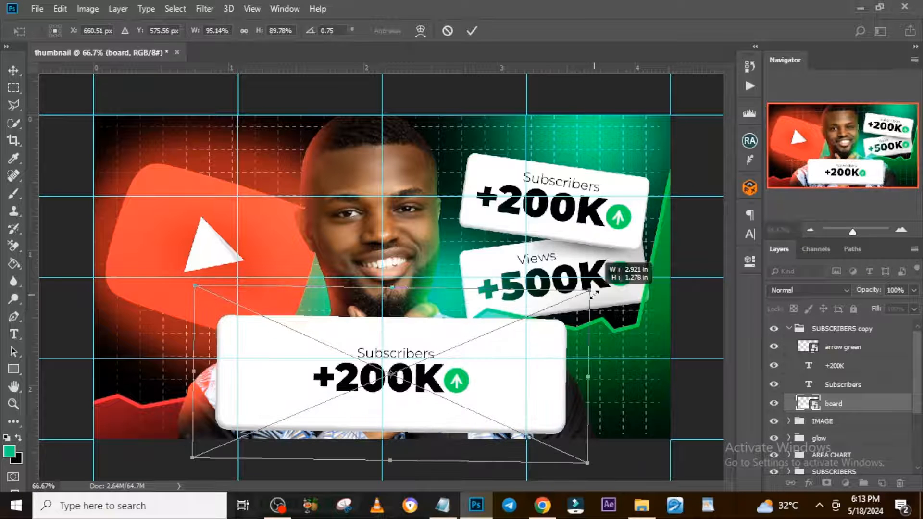
pyautogui.press('Return')
# Change the copied +200K text to "$270,000" and enlarge it across the board, with the green arrow at its end.
pyautogui.doubleClick(809, 366)
pyautogui.write('$270,000')
pyautogui.click(831, 366)
pyautogui.hotkey('ctrl', 't')
pyautogui.moveTo(508, 403); pyautogui.dragTo(545, 412)
pyautogui.moveTo(501, 377); pyautogui.dragTo(528, 386)
pyautogui.press('Return')
pyautogui.click(841, 347)
# Change the copied Subscribers label to "Estimated Revenue", enlarge and center it above the amount, and hide the guides.
pyautogui.doubleClick(810, 384)
pyautogui.write('Estimated Revenue')
pyautogui.click(838, 386)
pyautogui.moveTo(418, 354); pyautogui.dragTo(390, 348)
pyautogui.hotkey('ctrl', 't')
pyautogui.moveTo(460, 339); pyautogui.dragTo(419, 348)
pyautogui.press('Return')
pyautogui.hotkey('ctrl', ';')
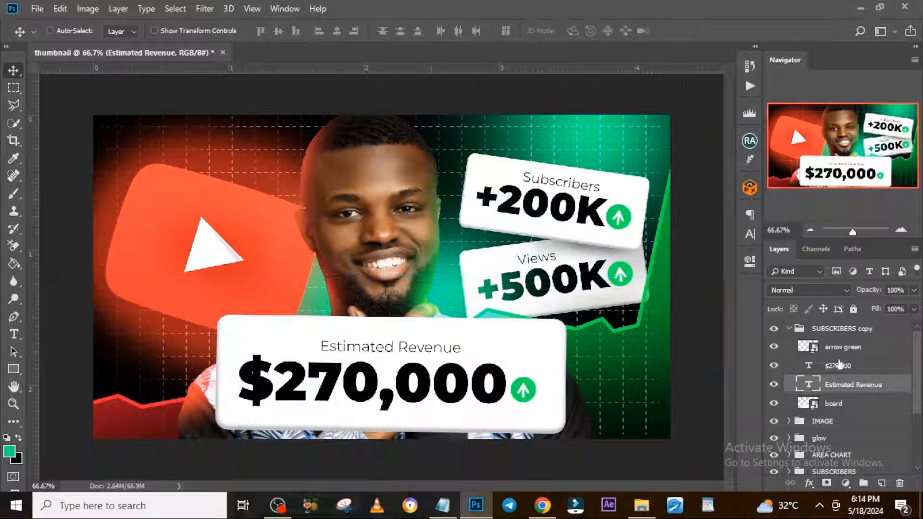
# Tilt the whole Estimated Revenue board group slightly counterclockwise.
pyautogui.click(788, 329)
pyautogui.hotkey('ctrl', 't')
pyautogui.moveTo(595, 321); pyautogui.dragTo(588, 293)
pyautogui.press('Escape')
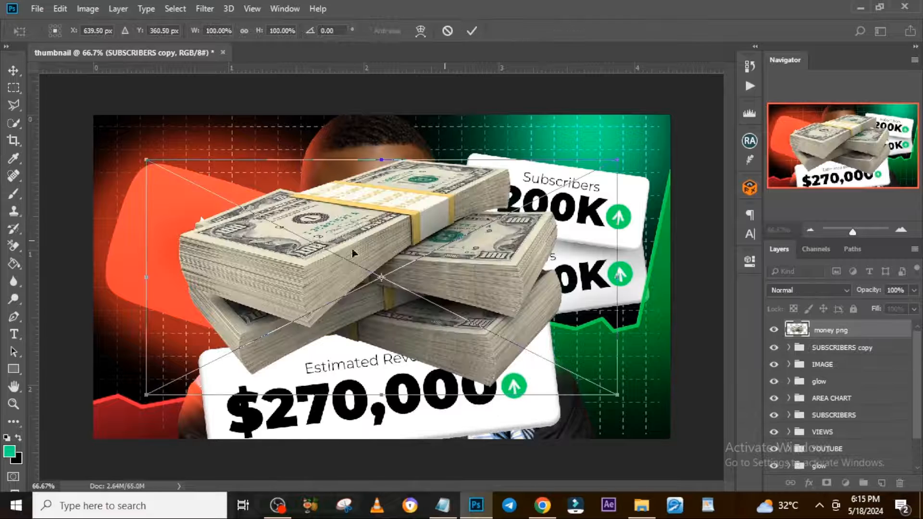
# Place the "money png" image at about 50% scale over the revenue board's right end.
pyautogui.moveTo(189, 181); pyautogui.dragTo(288, 226)
pyautogui.moveTo(396, 263); pyautogui.dragTo(604, 377)
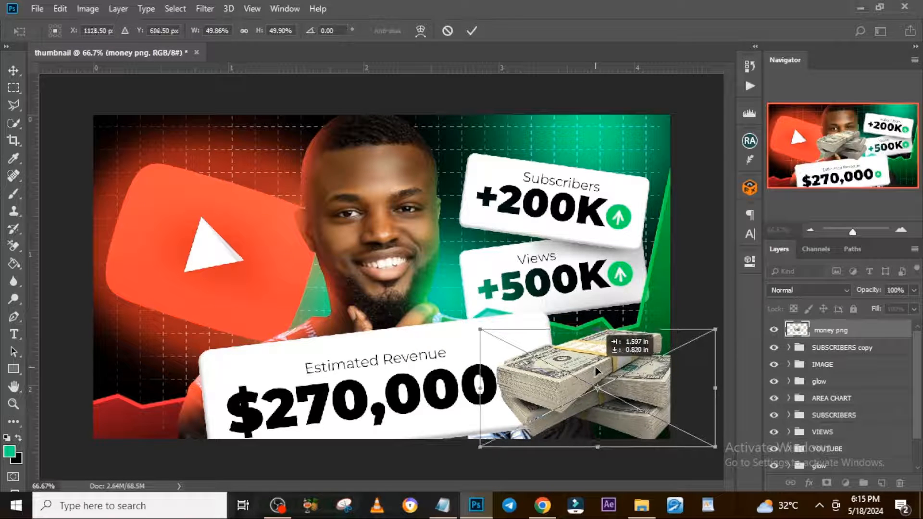
pyautogui.press('Return')
# Add a layer between the money image and the revenue board, and brush a black shadow behind the money.
pyautogui.click(835, 347)
pyautogui.click(882, 483)
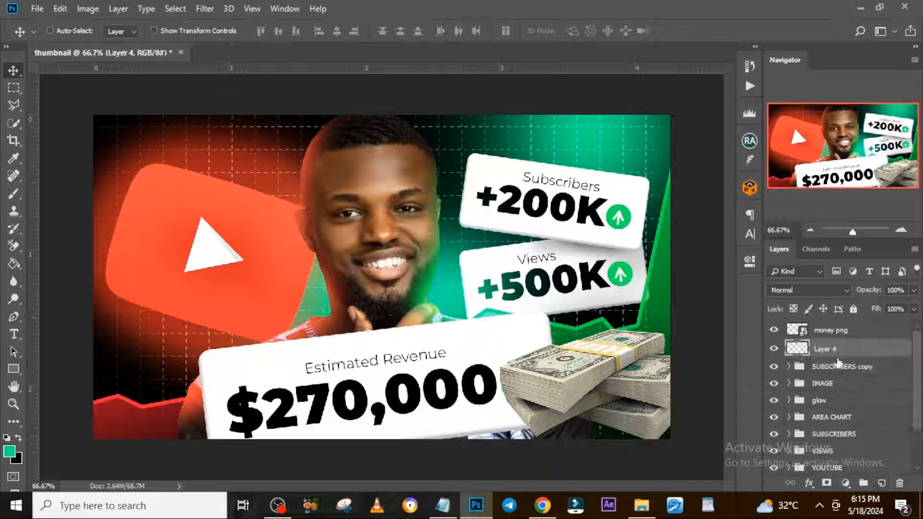
pyautogui.press('b')
pyautogui.press('x')
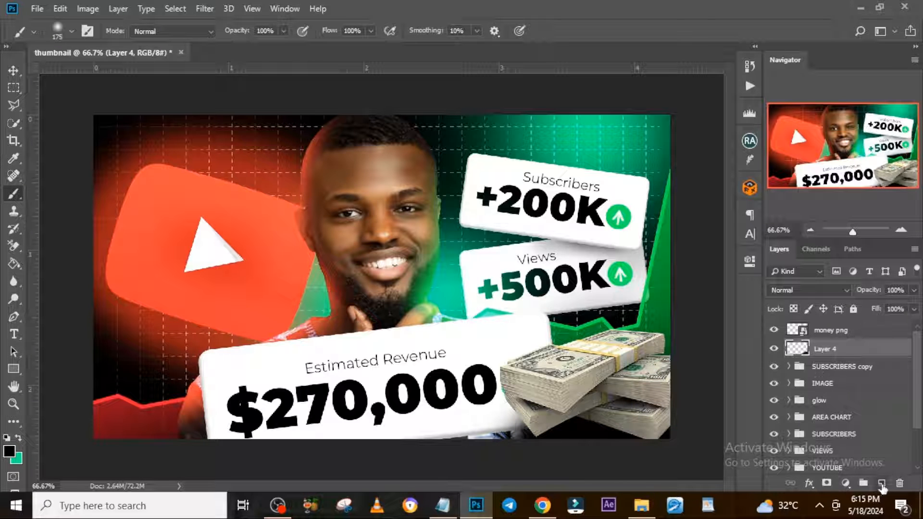
# Add another layer below the money and brush a soft black shadow along its left edge at 20% opacity.
pyautogui.click(882, 483)
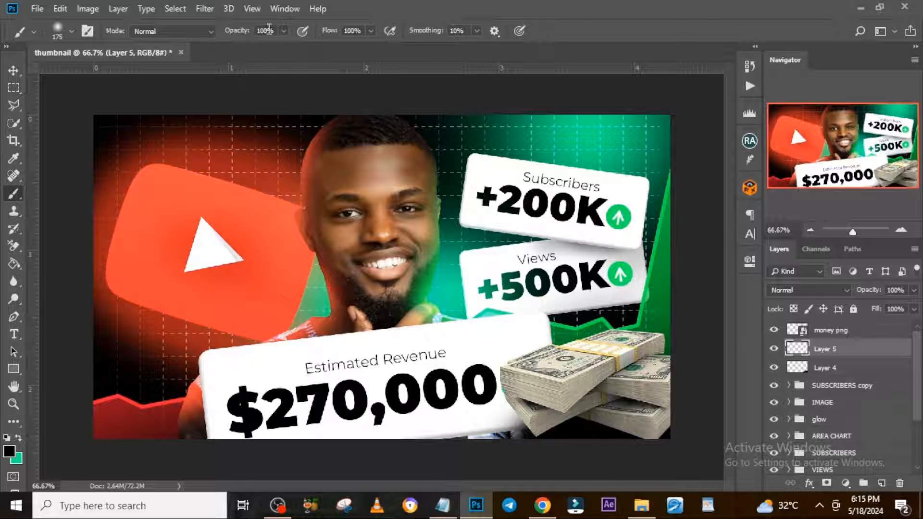
pyautogui.write('20')
pyautogui.moveTo(519, 430)
pyautogui.mouseDown()
pyautogui.moveTo(531, 453)
pyautogui.moveTo(519, 399)
pyautogui.mouseUp()
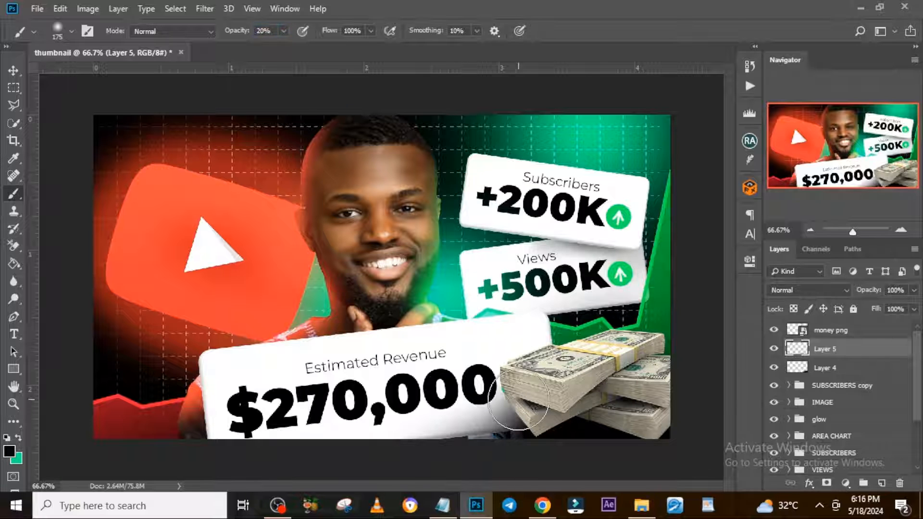
# Group the money image with its two shadow layers and rename the group MONEY.
pyautogui.keyDown('shift'); pyautogui.click(823, 368); pyautogui.keyUp('shift')
pyautogui.keyDown('shift'); pyautogui.click(830, 330); pyautogui.keyUp('shift')
pyautogui.hotkey('ctrl', 'g')
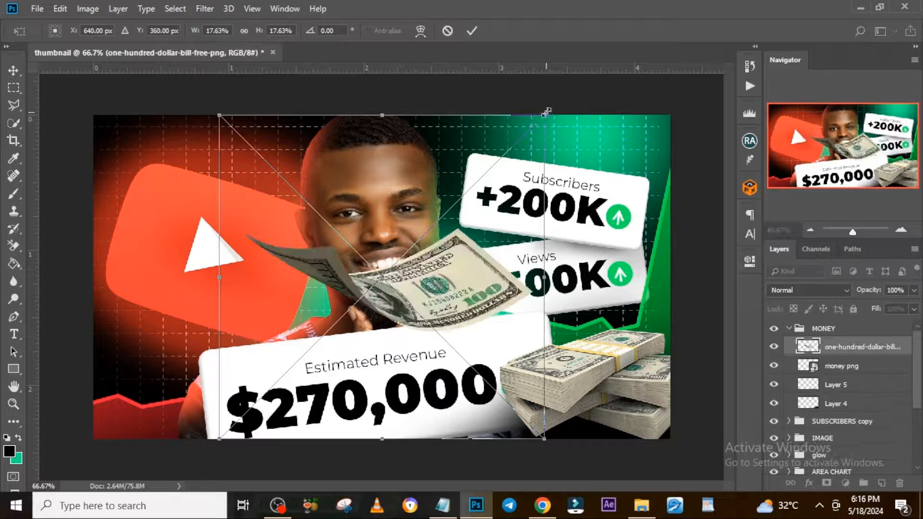
# Place the one-hundred-dollar bill image at 9.77% scale, rotated -49.74°, over the revenue board's upper left corner.
pyautogui.moveTo(546, 112); pyautogui.dragTo(388, 141)
pyautogui.moveTo(414, 237); pyautogui.dragTo(254, 312)
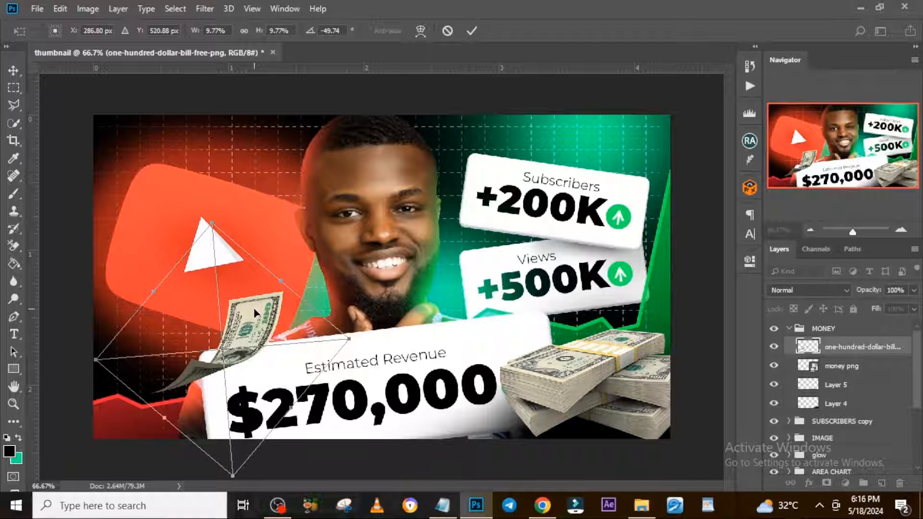
pyautogui.press('Return')
pyautogui.press('b')
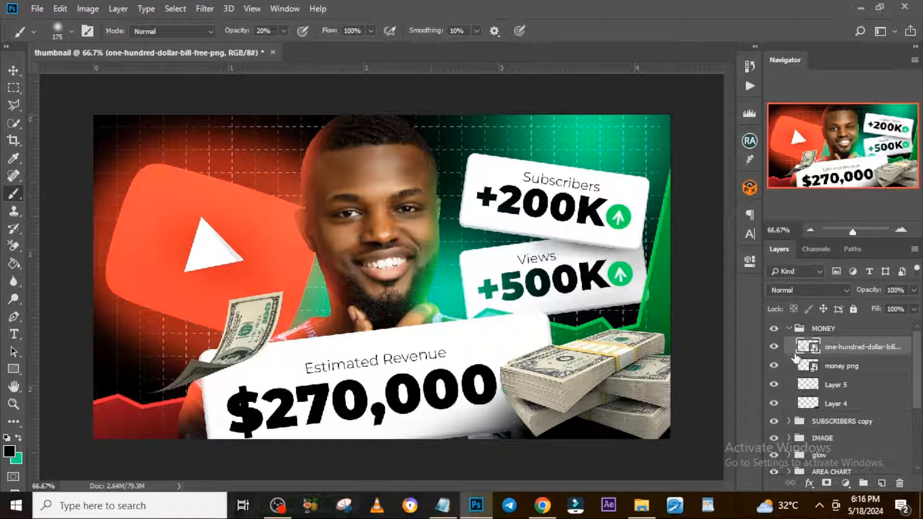
# Apply a Motion Blur to the hundred-dollar bill over the revenue board, with angle 66° and distance 25 pixels.
pyautogui.click(206, 10)
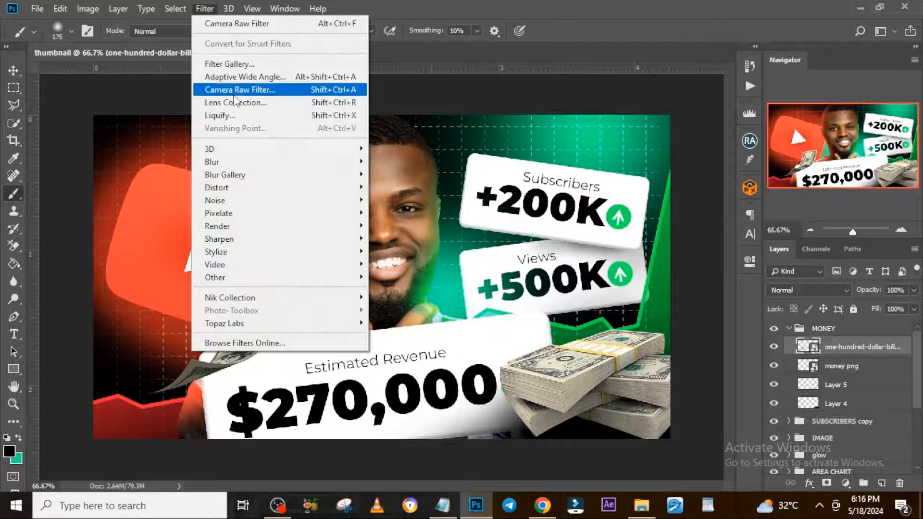
pyautogui.moveTo(231, 166)
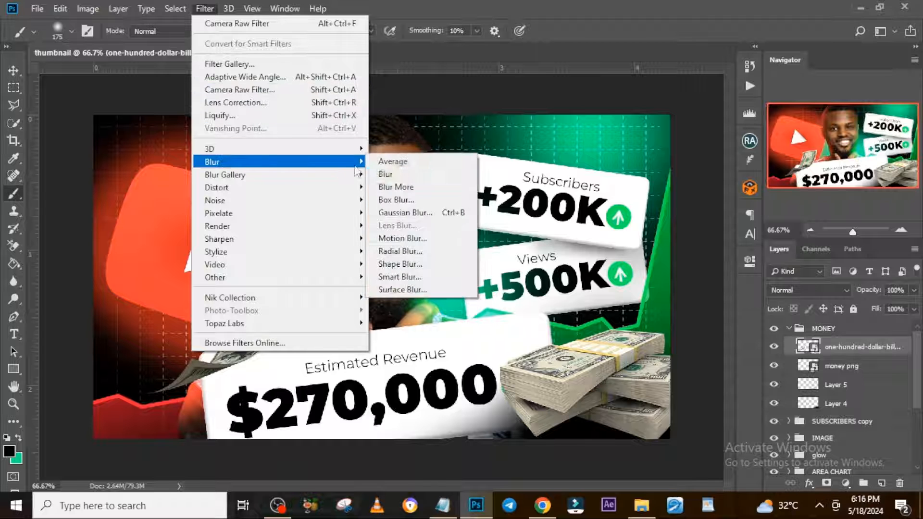
pyautogui.click(400, 235)
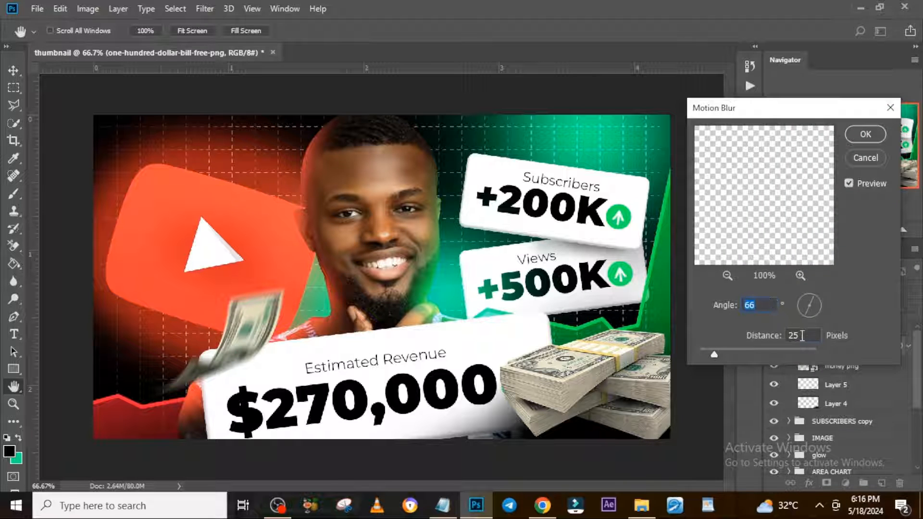
pyautogui.click(865, 134)
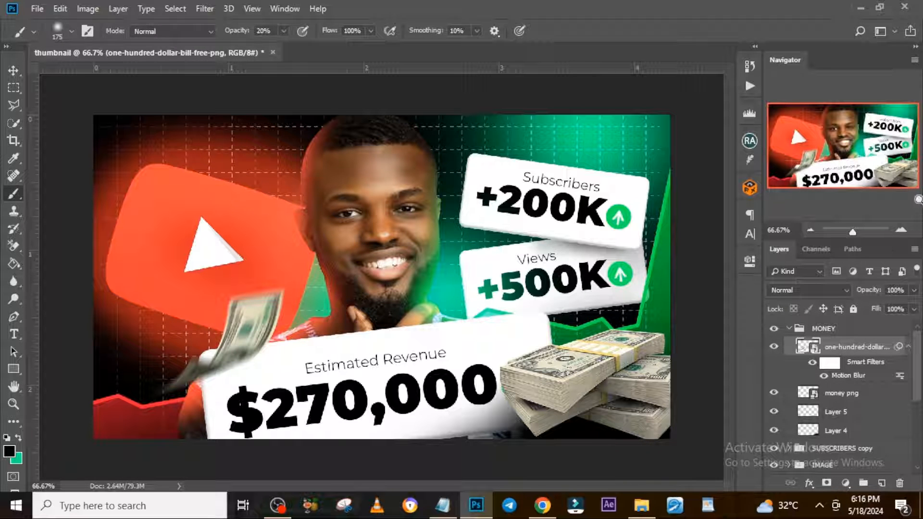
# Duplicate the blurred dollar bill, rotate the copy and place it over the YouTube logo's upper left corner.
pyautogui.hotkey('ctrl', 'j')
pyautogui.press('v')
pyautogui.moveTo(249, 318); pyautogui.dragTo(176, 216)
pyautogui.hotkey('ctrl', 't')
pyautogui.moveTo(276, 189); pyautogui.dragTo(212, 358)
pyautogui.moveTo(198, 226); pyautogui.dragTo(156, 207)
pyautogui.press('Return')
pyautogui.hotkey('ctrl', 'alt', 'f')
pyautogui.moveTo(128, 235); pyautogui.dragTo(134, 192)
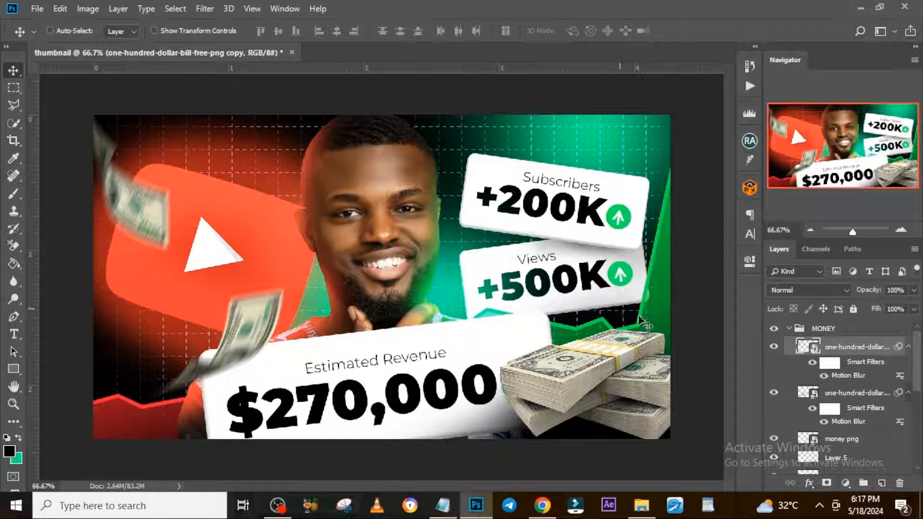
# Collapse the MONEY group, stamp all visible layers into a new layer above it and convert that layer to a smart object.
pyautogui.click(788, 330)
pyautogui.click(823, 329)
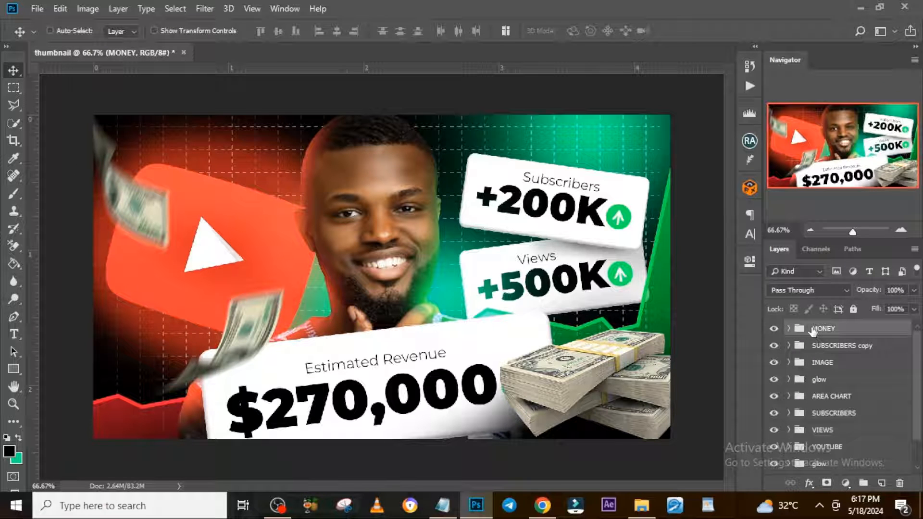
pyautogui.hotkey('ctrl', 'alt', 'shift', 'e')
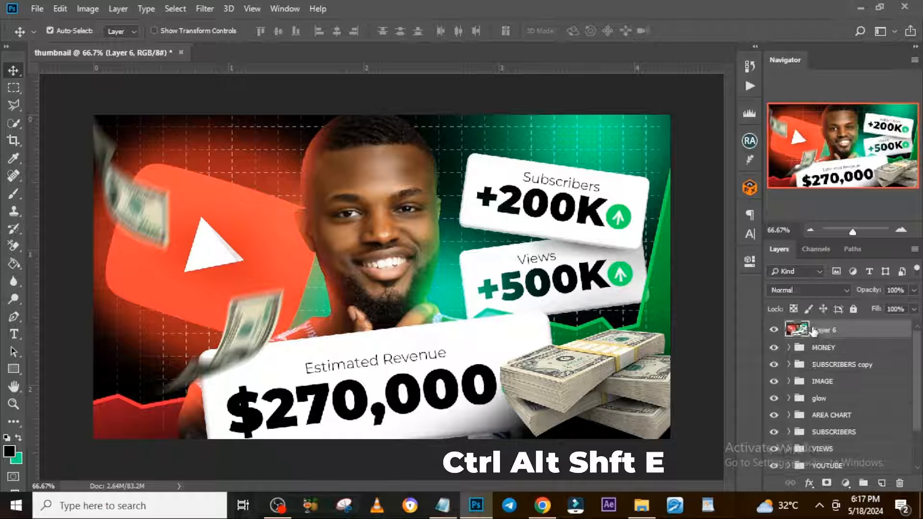
pyautogui.rightClick(812, 331)
pyautogui.click(723, 164)
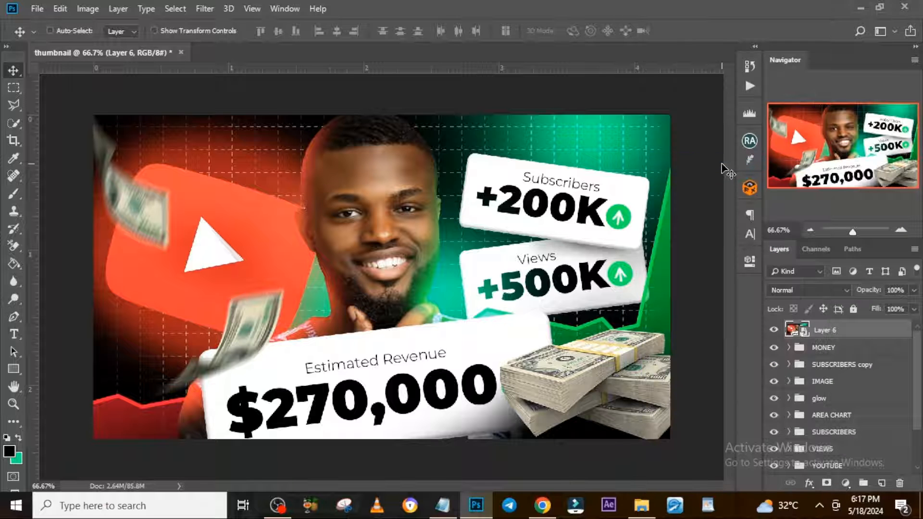
# In the Camera Raw Filter, set the merged layer's Highlights to +33, Whites to +21 and Blacks to +24, and adjust its Detail settings.
pyautogui.click(204, 10)
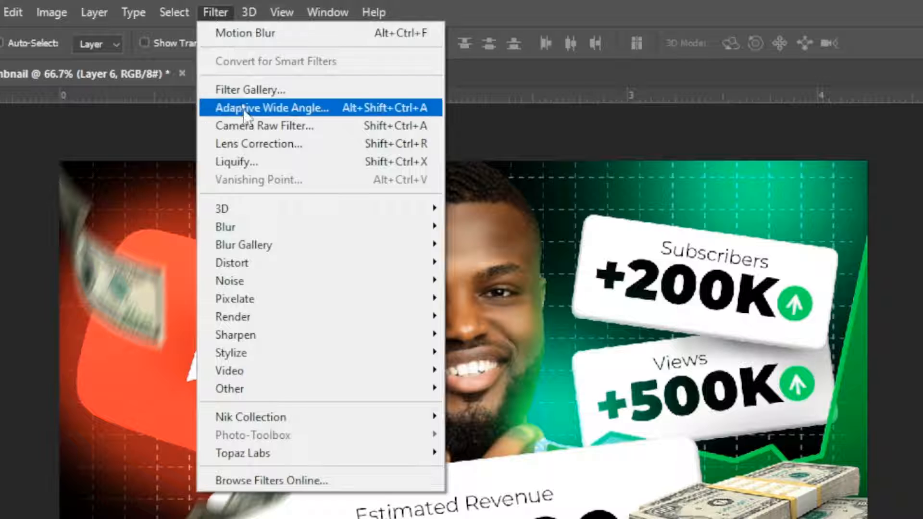
pyautogui.click(248, 125)
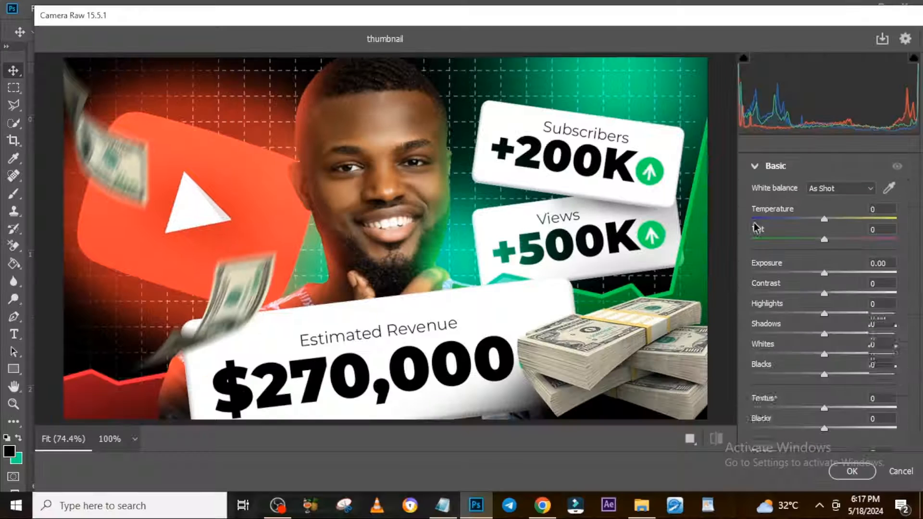
pyautogui.moveTo(824, 292); pyautogui.dragTo(848, 313)
pyautogui.moveTo(823, 353); pyautogui.dragTo(841, 373)
pyautogui.scroll(-4, 842, 373)
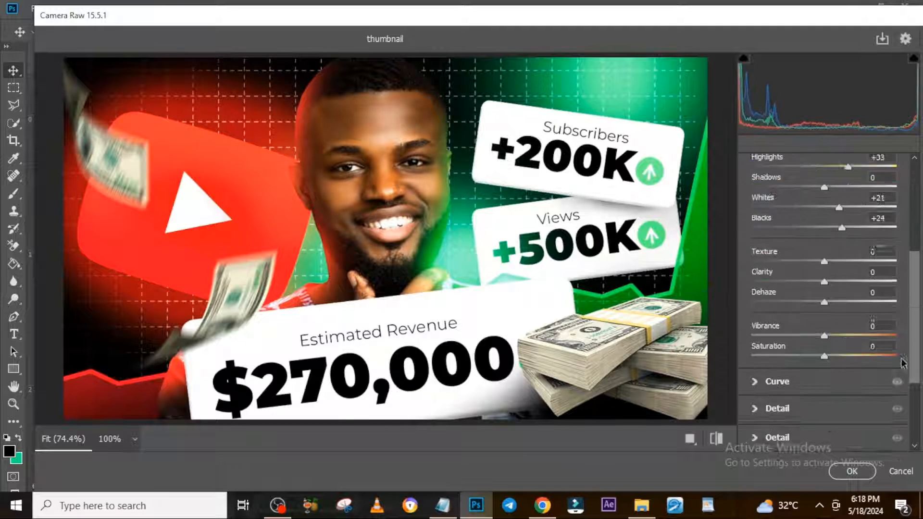
pyautogui.moveTo(824, 318); pyautogui.dragTo(846, 318)
pyautogui.scroll(5, 846, 319)
pyautogui.click(754, 213)
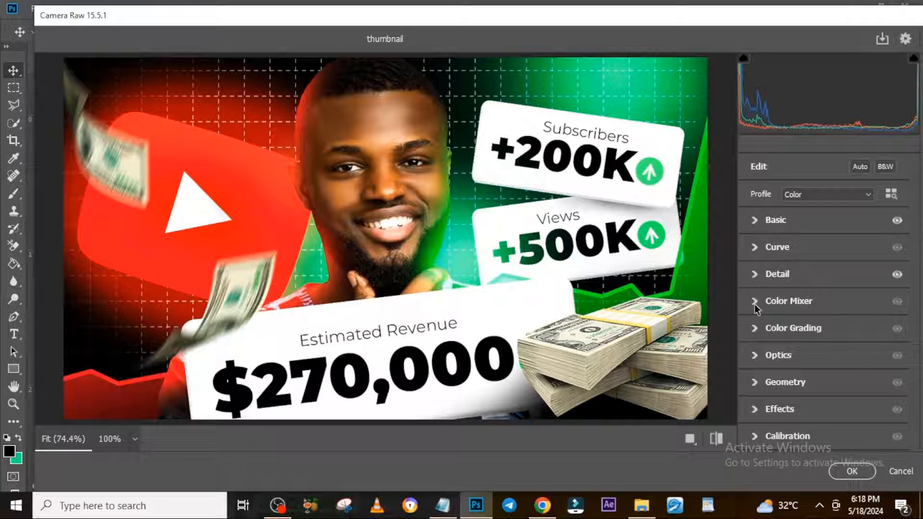
# Adjust the merged image's colours in the Color Mixer and apply the Camera Raw Filter.
pyautogui.click(755, 303)
pyautogui.click(789, 345)
pyautogui.moveTo(823, 396); pyautogui.dragTo(846, 396)
pyautogui.click(822, 345)
pyautogui.click(839, 345)
pyautogui.click(758, 306)
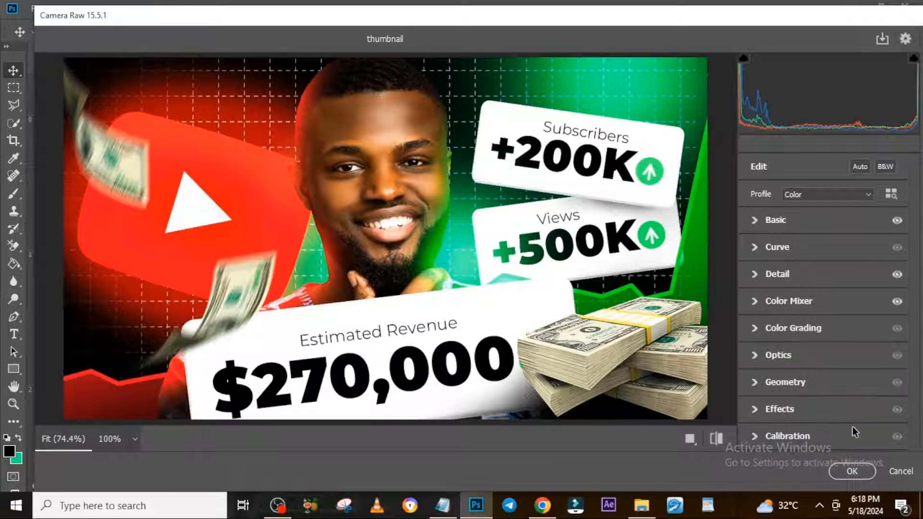
pyautogui.click(852, 470)
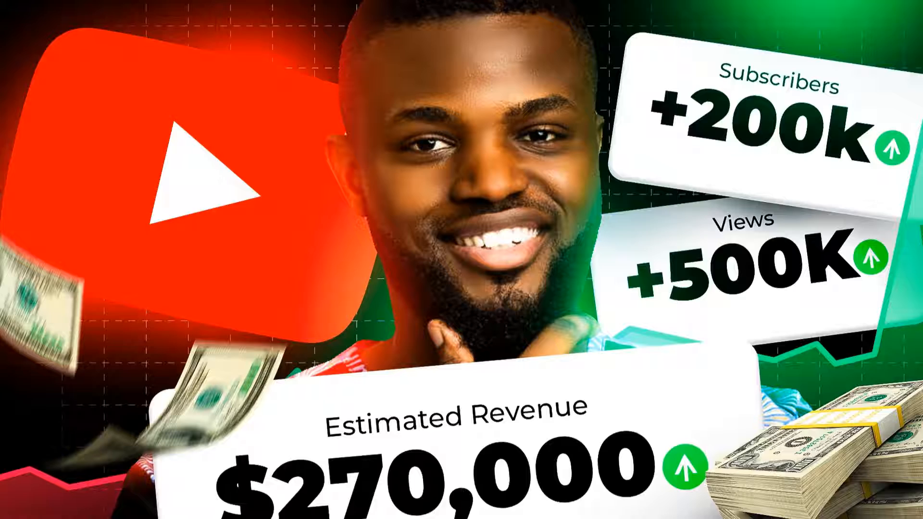